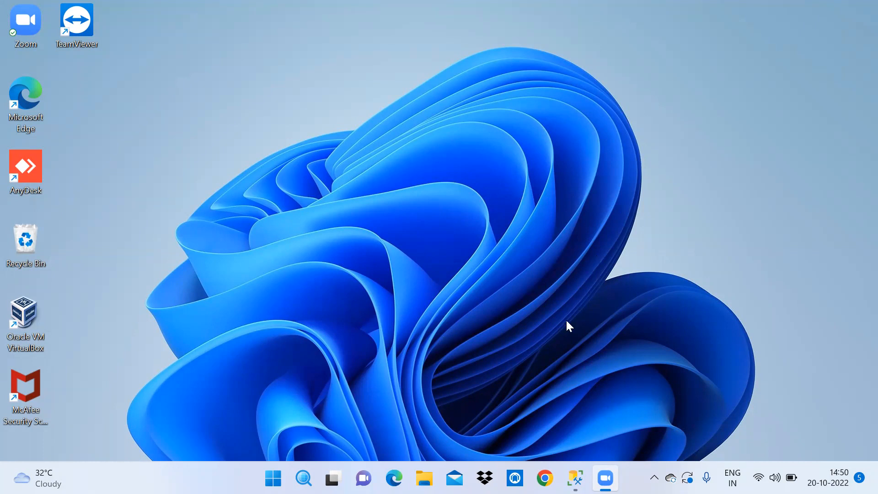
Step: Switch to SQL Server Management Studio and review the SQL1 and SQL3 instances and the AdventureWorksLT2019 database on SQL1
{"action": "left_click", "coordinate": [575, 464]}
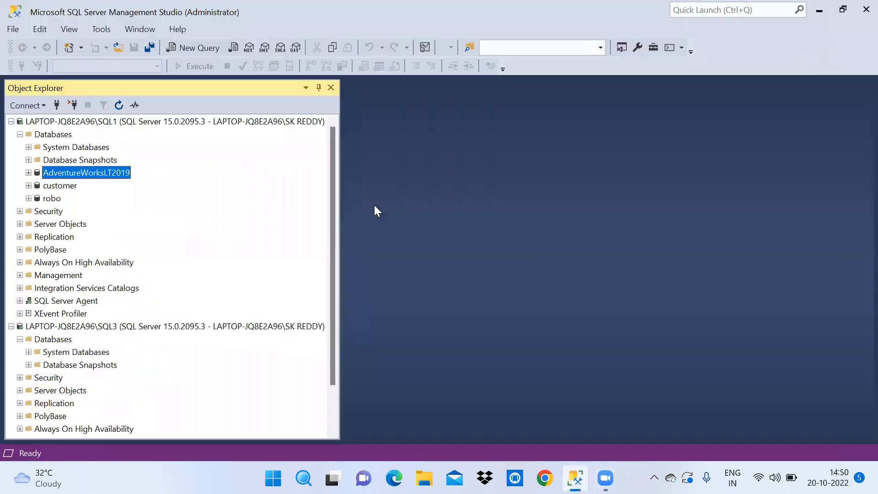
{"action": "left_click", "coordinate": [169, 124]}
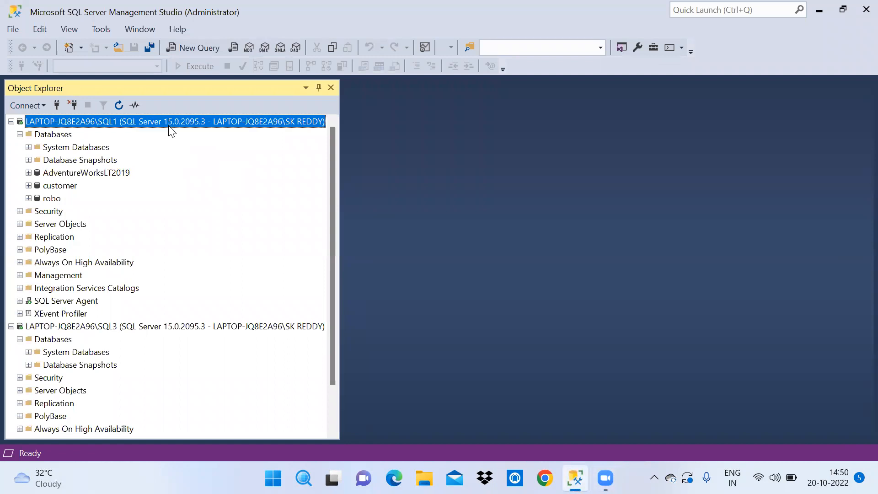
{"action": "left_click", "coordinate": [177, 326]}
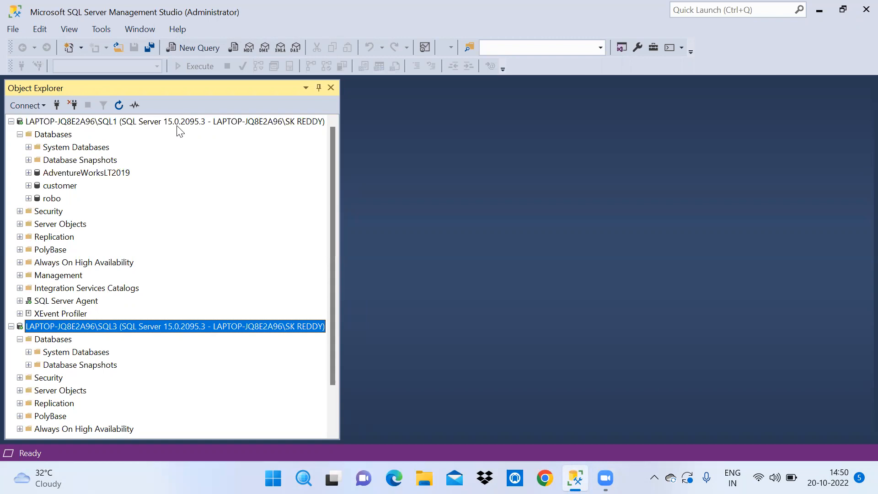
{"action": "left_click", "coordinate": [154, 122]}
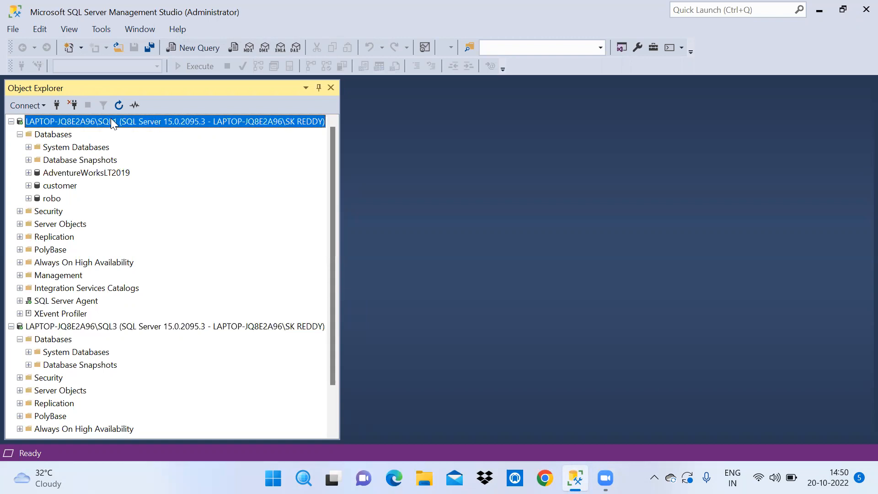
{"action": "left_click", "coordinate": [101, 326]}
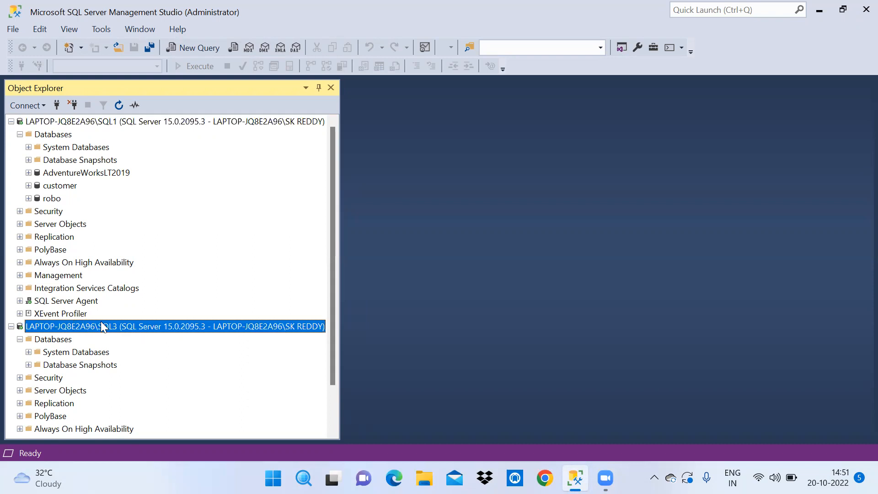
{"action": "left_click", "coordinate": [121, 124]}
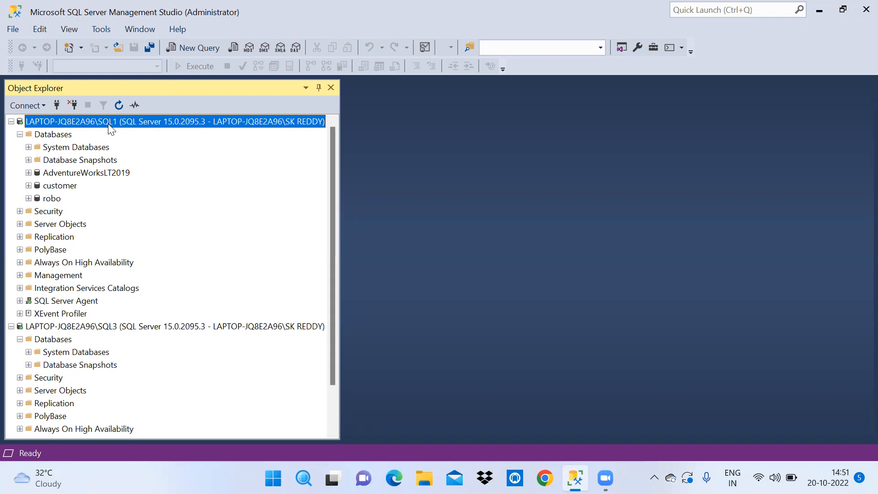
{"action": "left_click", "coordinate": [72, 174]}
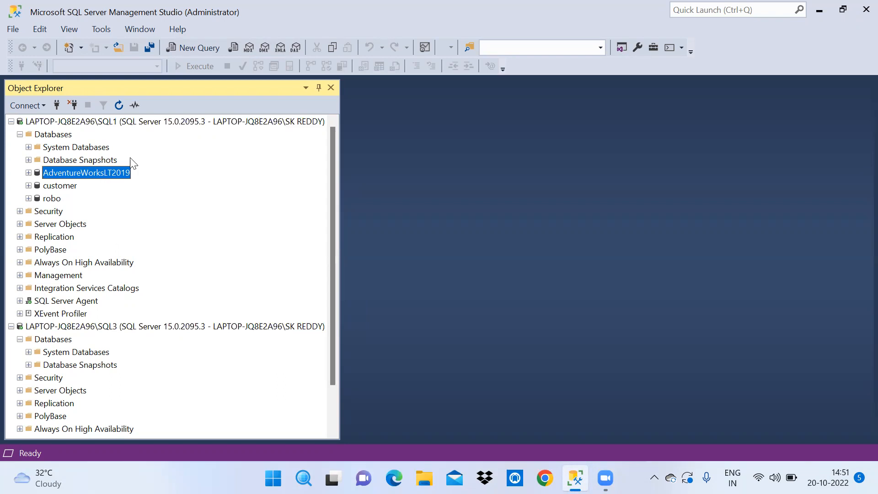
{"action": "left_click", "coordinate": [170, 124]}
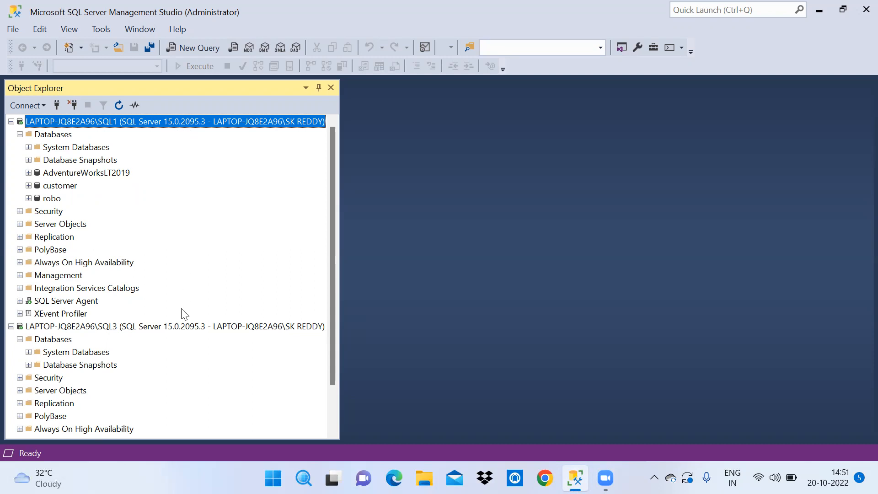
{"action": "left_click", "coordinate": [142, 328]}
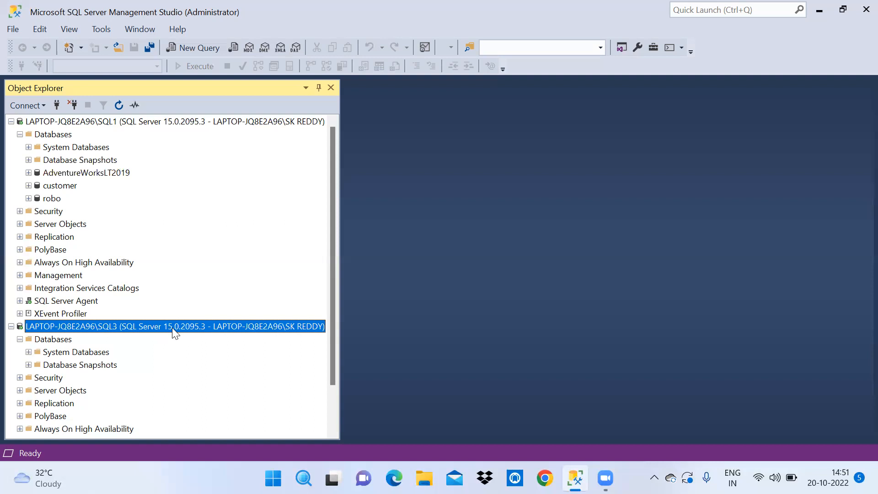
Step: Set the recovery model of the AdventureWorksLT2019 database on SQL1 to Full and apply the change
{"action": "left_click", "coordinate": [82, 177]}
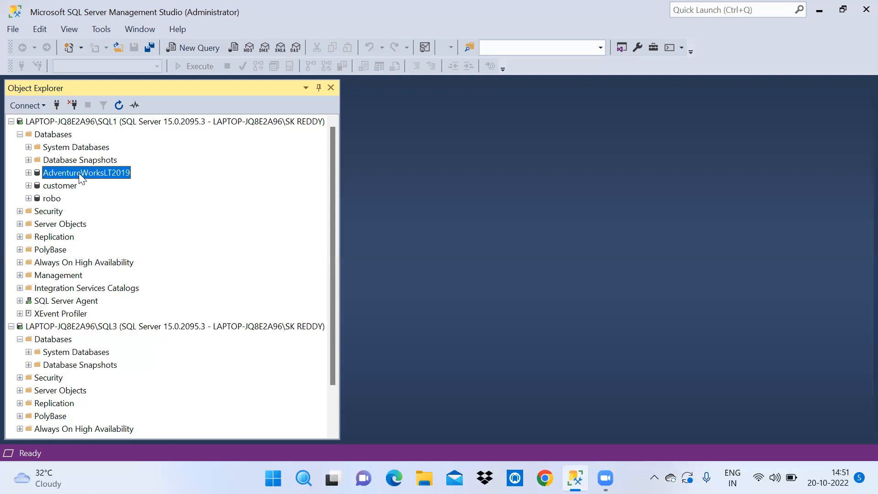
{"action": "right_click", "coordinate": [79, 173]}
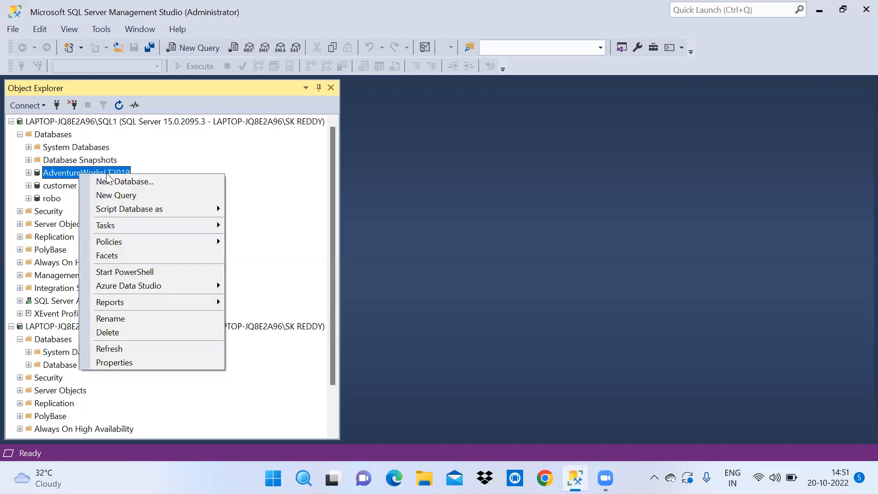
{"action": "mouse_move", "coordinate": [161, 227]}
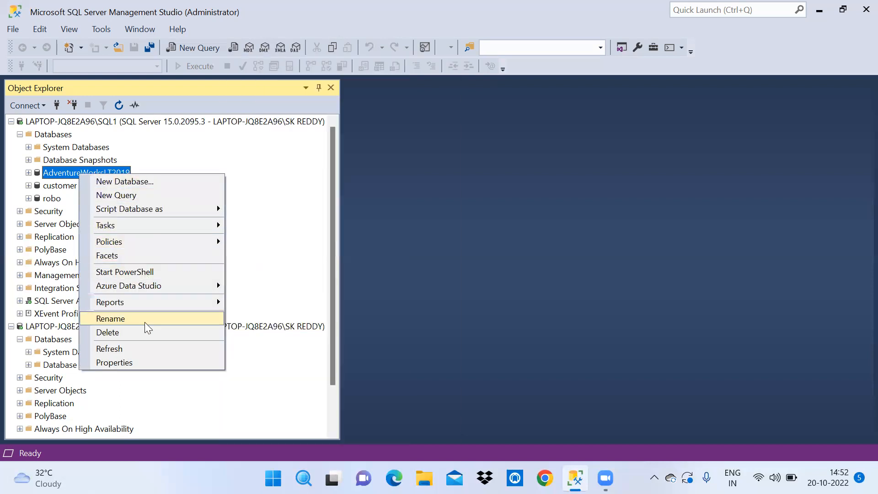
{"action": "left_click", "coordinate": [154, 365]}
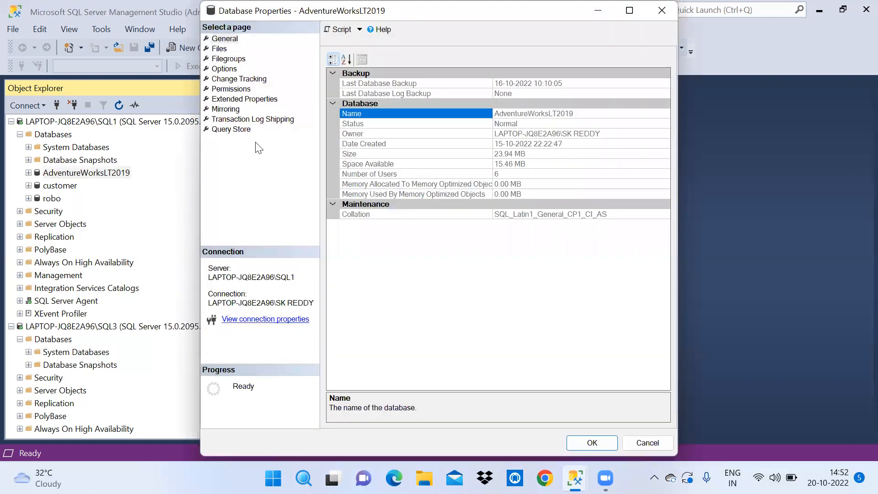
{"action": "left_click", "coordinate": [229, 70]}
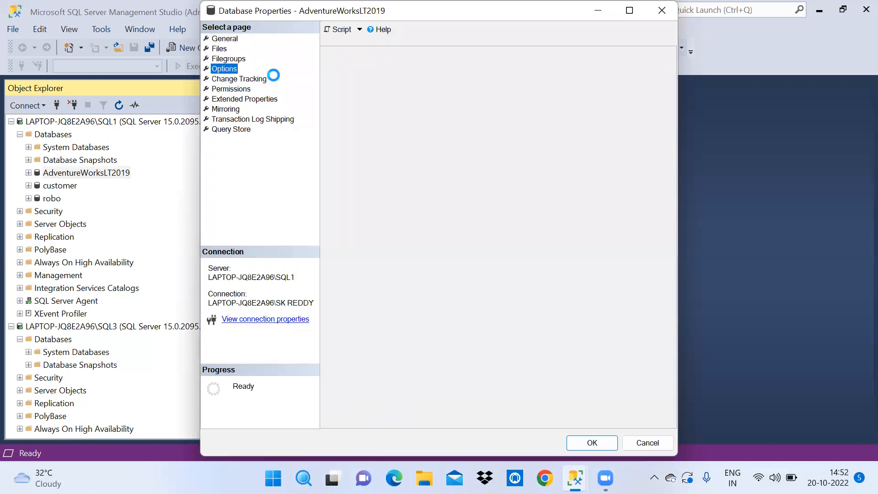
{"action": "left_click", "coordinate": [479, 74]}
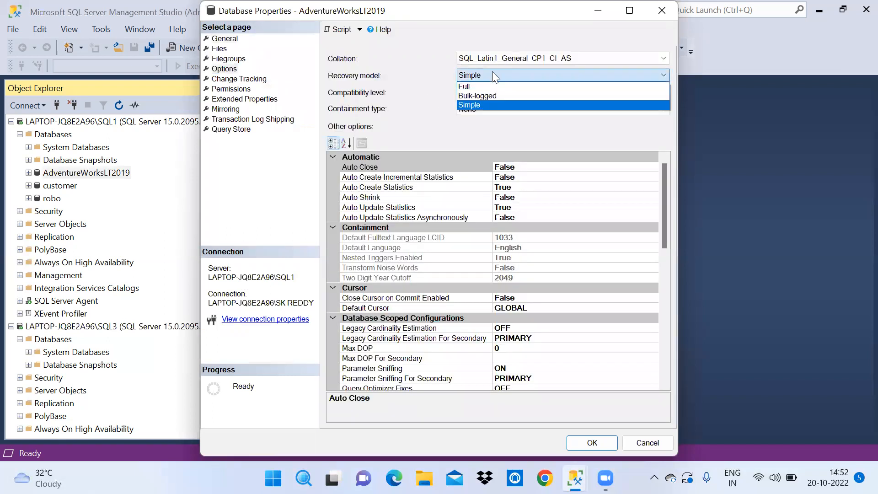
{"action": "left_click", "coordinate": [492, 72]}
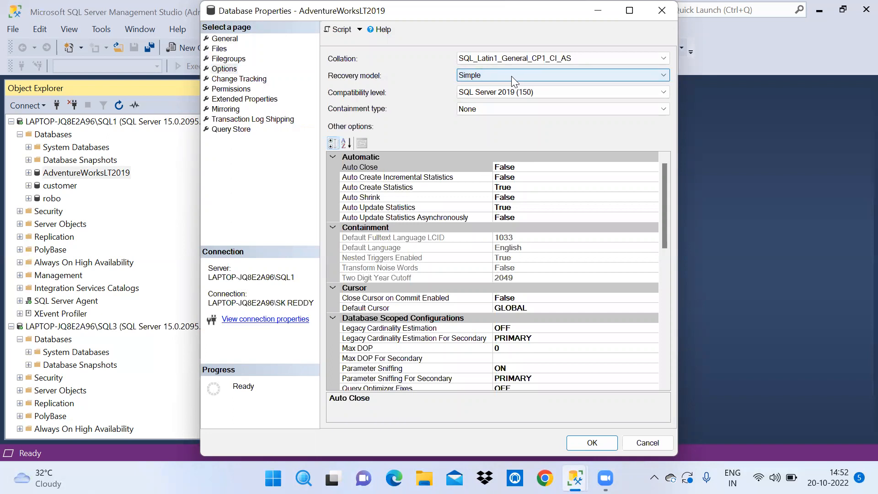
{"action": "left_click", "coordinate": [662, 77]}
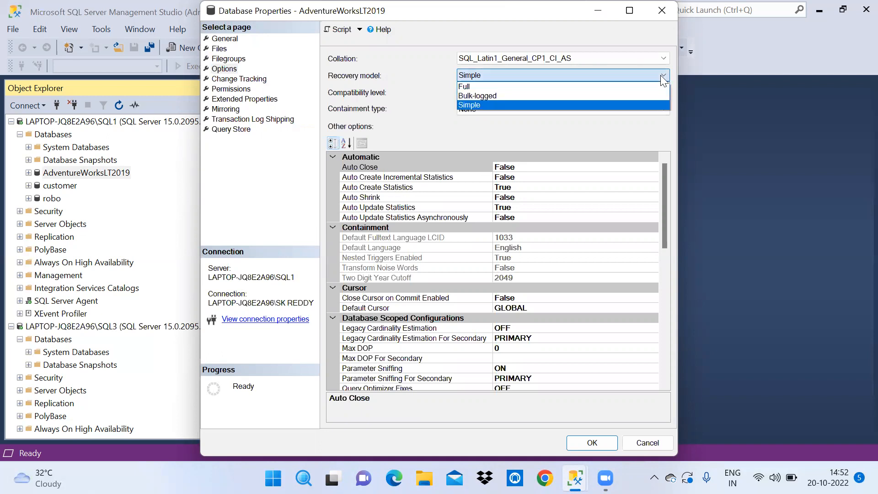
{"action": "left_click", "coordinate": [576, 86]}
{"action": "left_click", "coordinate": [588, 441]}
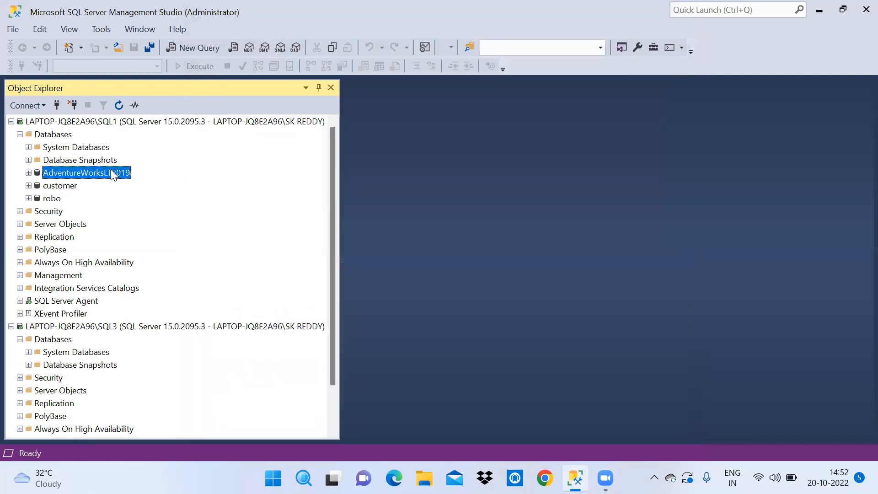
Step: Check the recovery model in the AdventureWorksLT2019 database properties, and close the dialog
{"action": "right_click", "coordinate": [111, 171]}
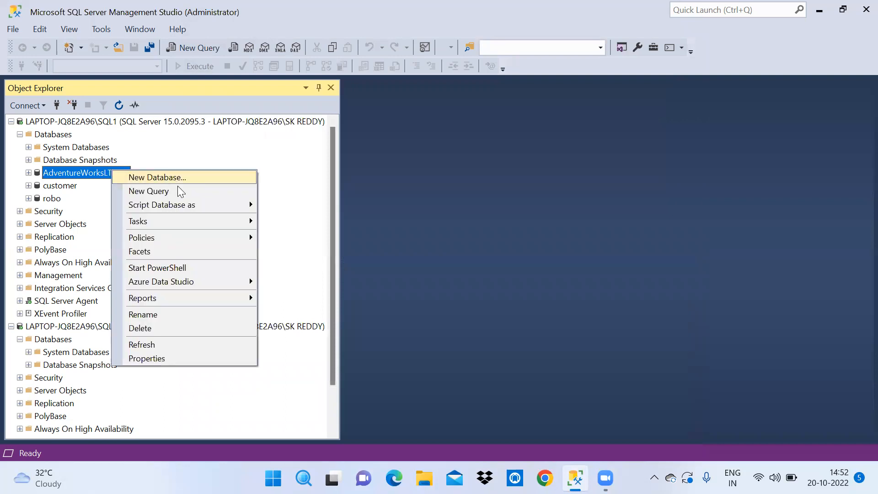
{"action": "left_click", "coordinate": [164, 354]}
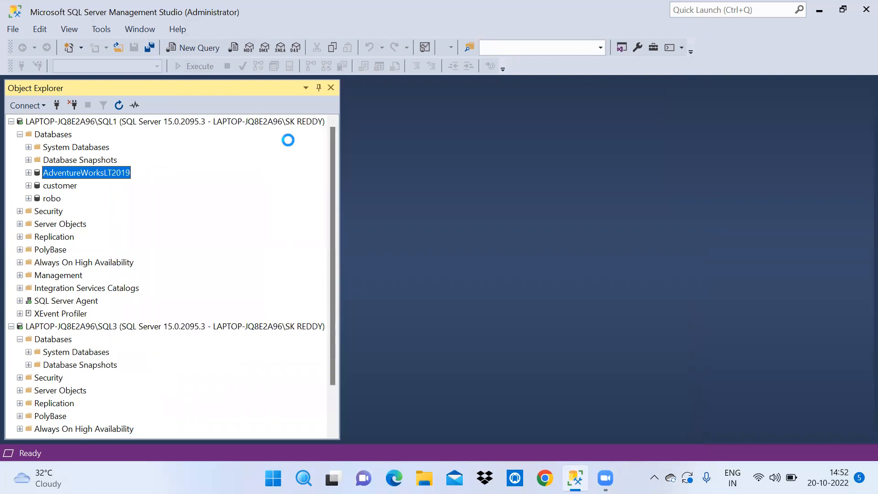
{"action": "left_click", "coordinate": [226, 69]}
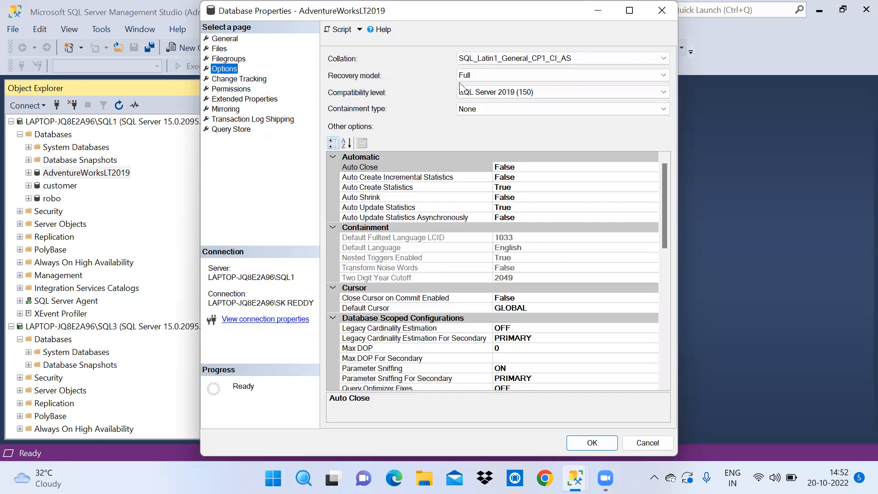
{"action": "left_click", "coordinate": [660, 19]}
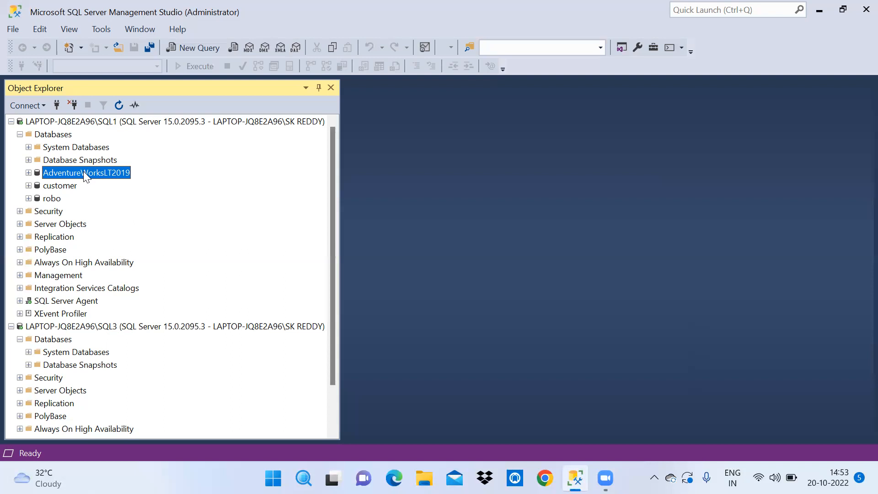
Step: View the Transaction Log Shipping page in the AdventureWorksLT2019 properties, and close the dialog without changes
{"action": "left_click", "coordinate": [185, 328]}
{"action": "left_click", "coordinate": [190, 120]}
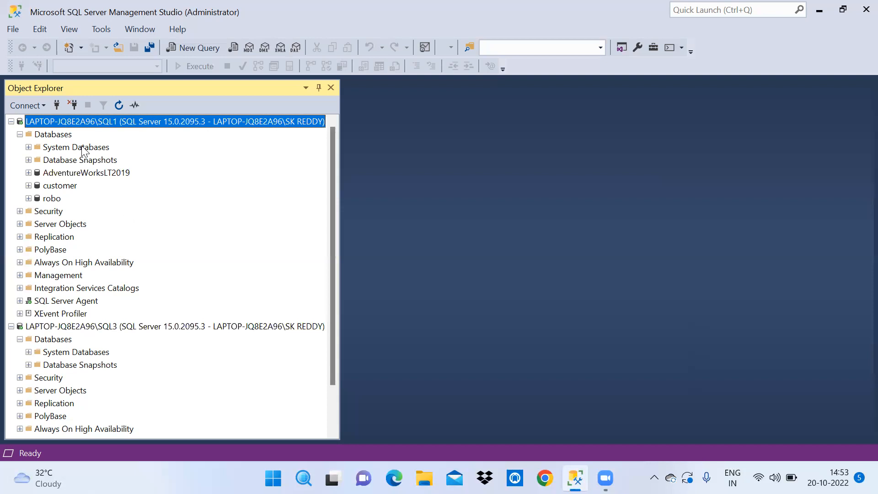
{"action": "right_click", "coordinate": [75, 174]}
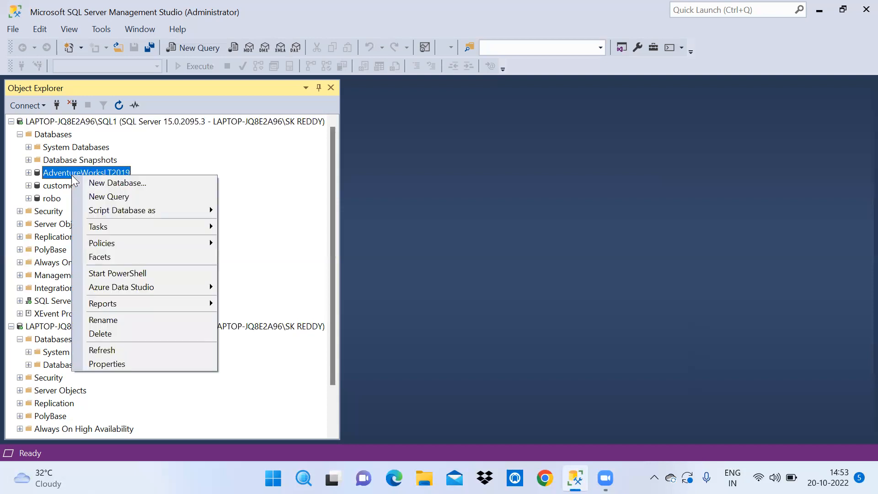
{"action": "left_click", "coordinate": [142, 365]}
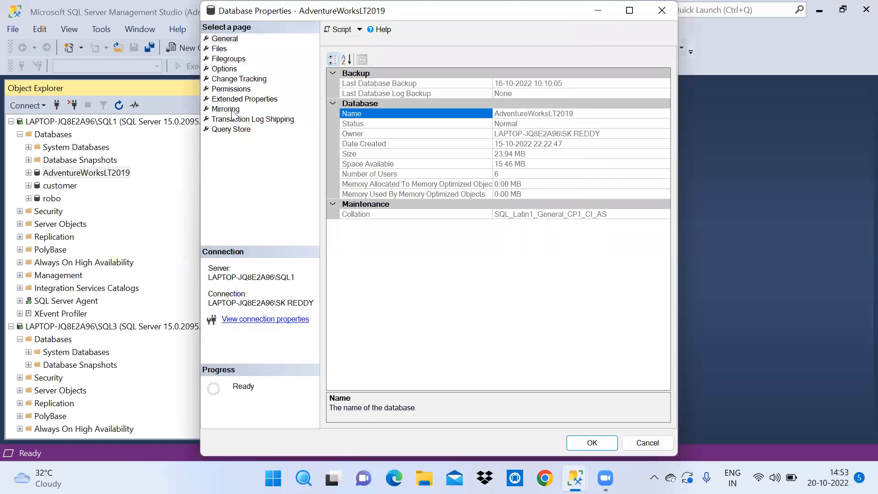
{"action": "left_click", "coordinate": [235, 120]}
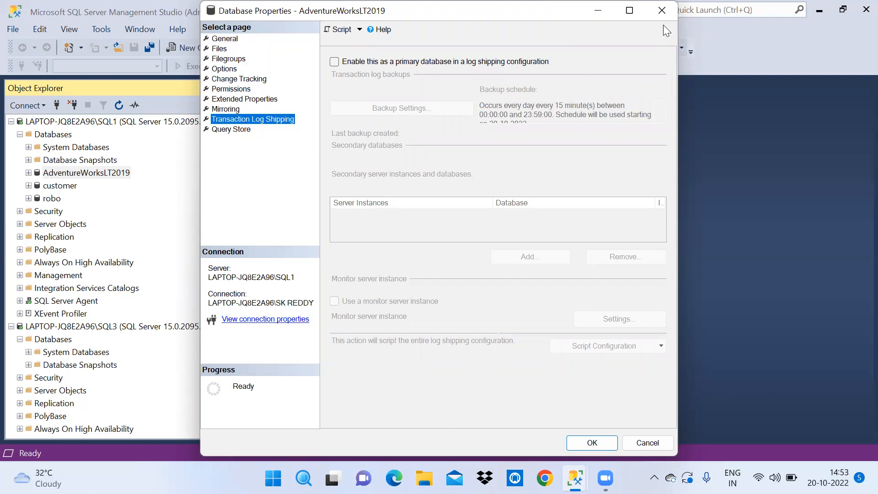
{"action": "left_click", "coordinate": [662, 10]}
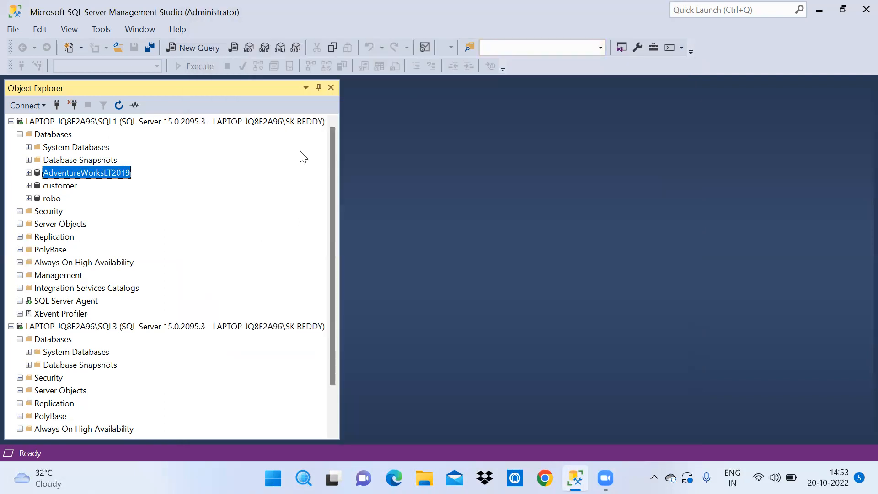
Step: Enable AdventureWorksLT2019 as a primary database in a log shipping configuration and open its transaction log backup settings
{"action": "right_click", "coordinate": [86, 171]}
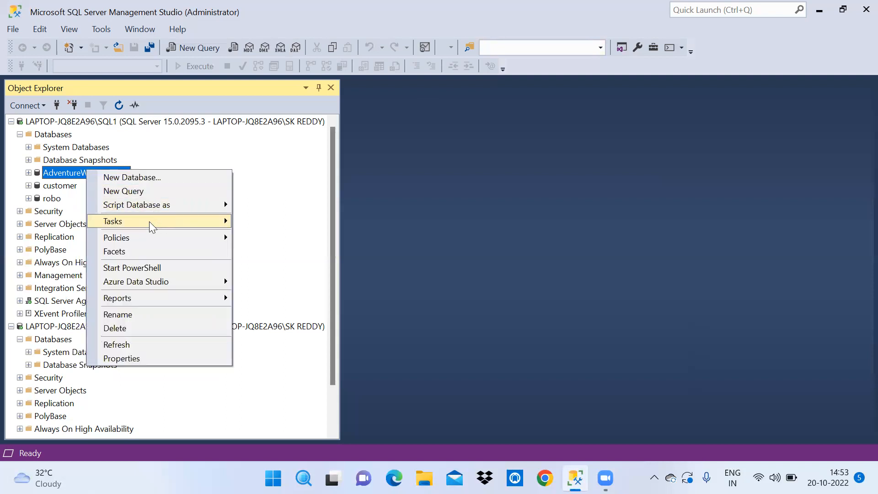
{"action": "mouse_move", "coordinate": [150, 221]}
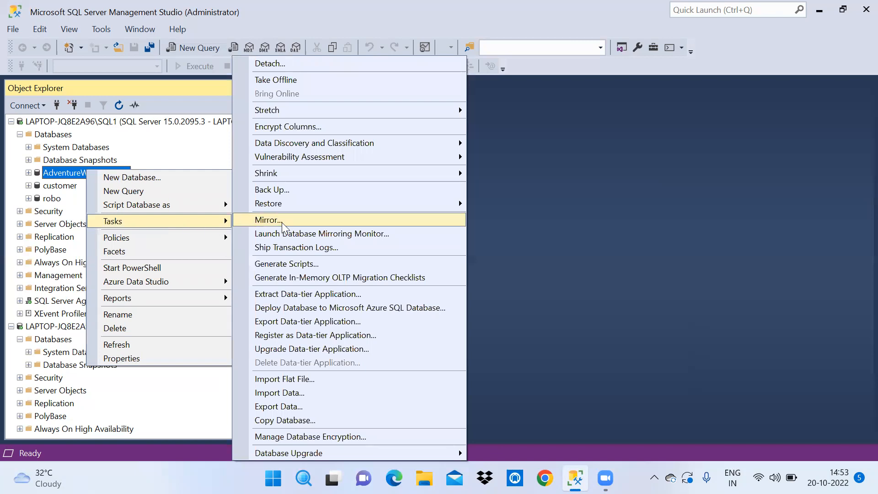
{"action": "left_click", "coordinate": [280, 247]}
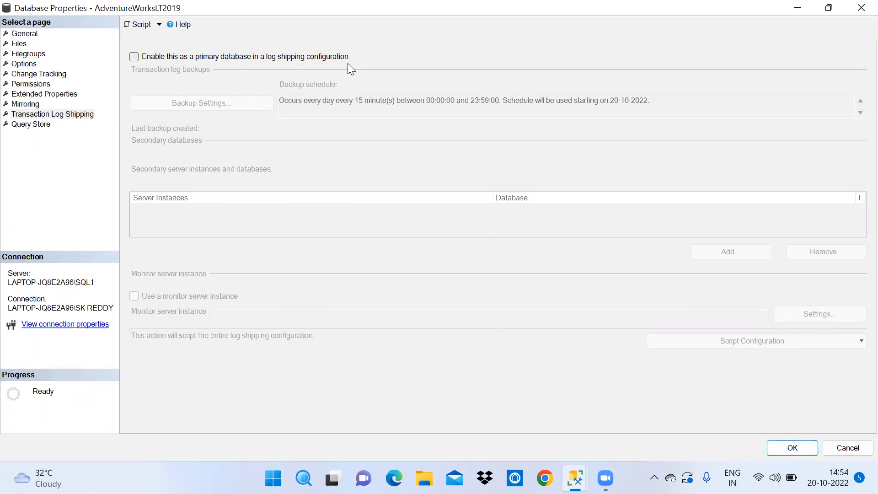
{"action": "left_click", "coordinate": [134, 57]}
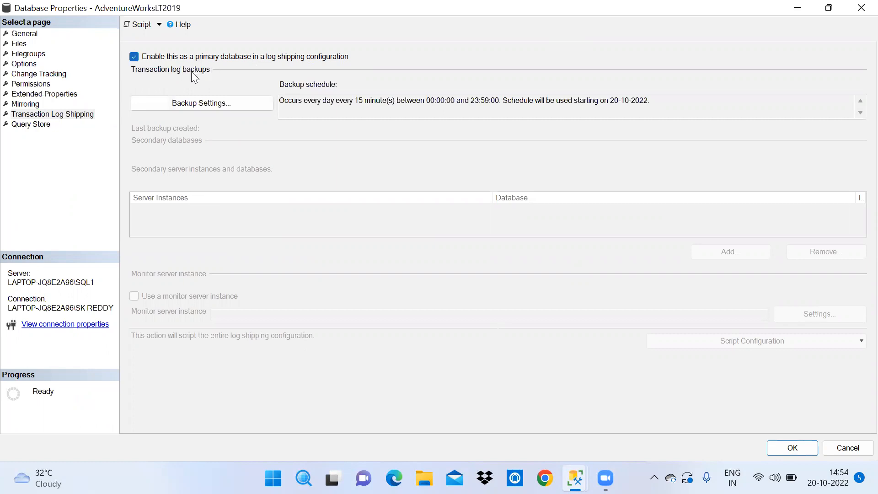
{"action": "left_click", "coordinate": [178, 107]}
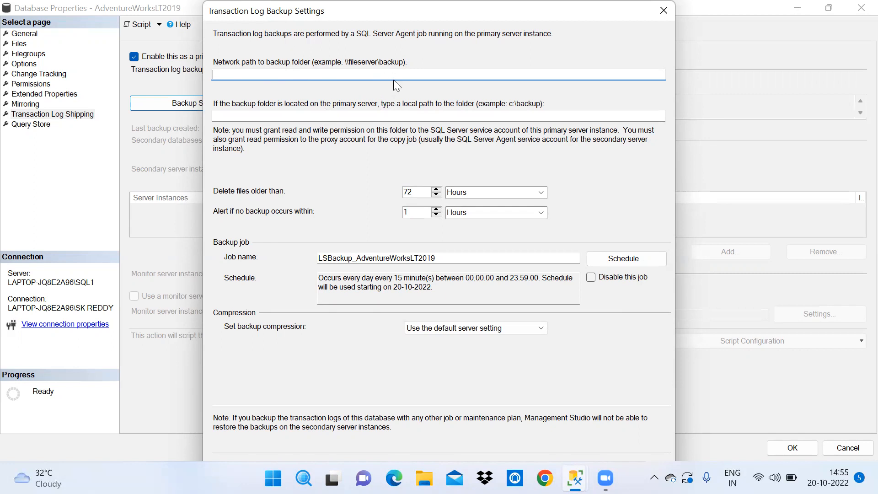
Step: In File Explorer, create a folder named shipping_backups in the root of the C: drive and check its contents
{"action": "left_click", "coordinate": [425, 478]}
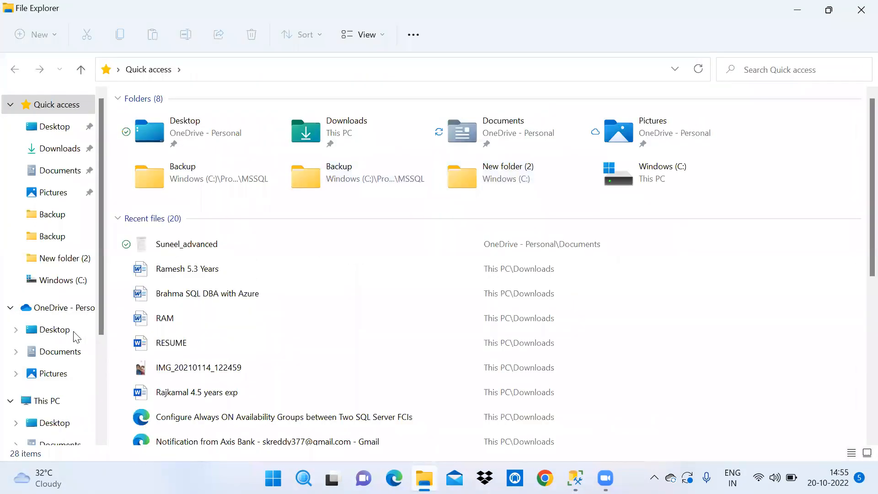
{"action": "left_click", "coordinate": [61, 402]}
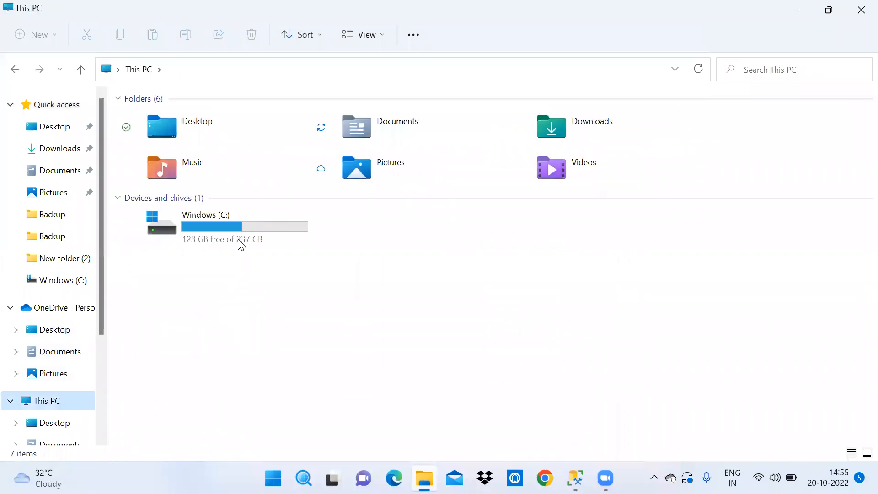
{"action": "double_click", "coordinate": [238, 230]}
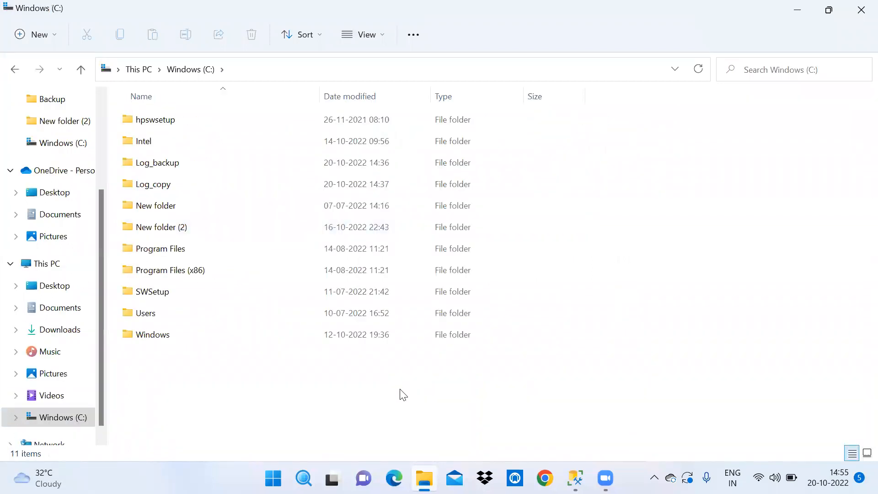
{"action": "right_click", "coordinate": [580, 255]}
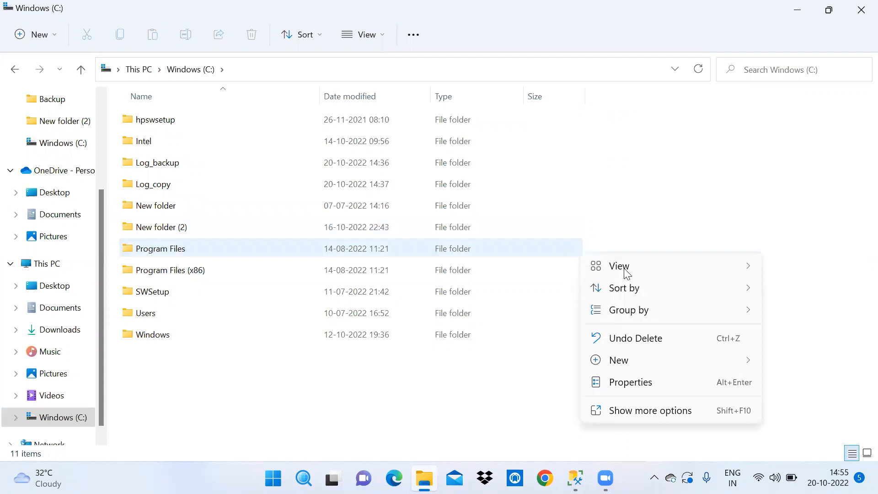
{"action": "right_click", "coordinate": [488, 394]}
{"action": "mouse_move", "coordinate": [538, 365]}
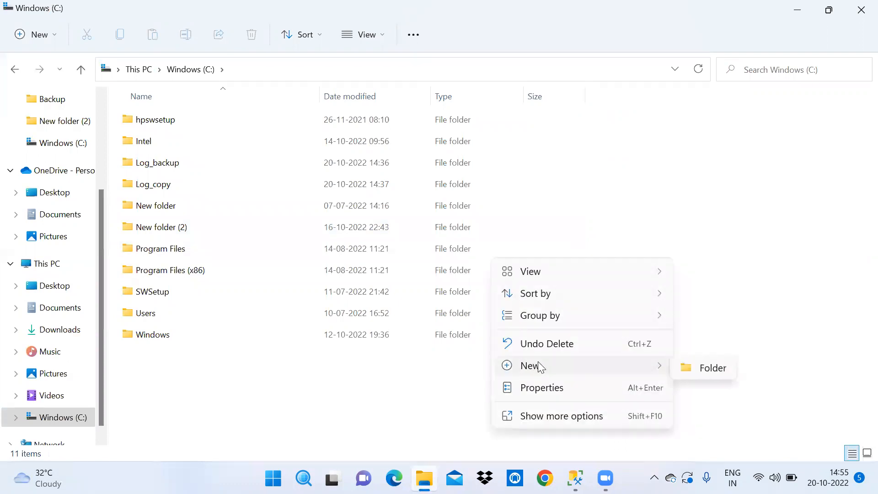
{"action": "left_click", "coordinate": [716, 369]}
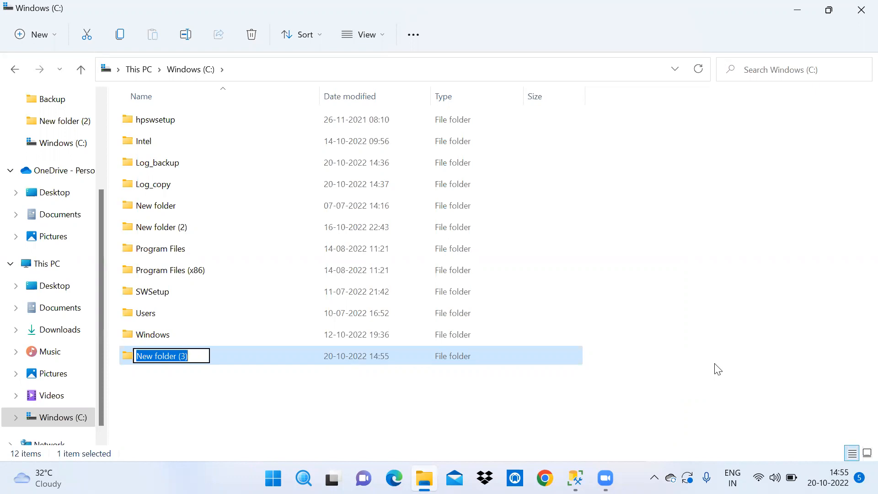
{"action": "type", "text": "shippin"}
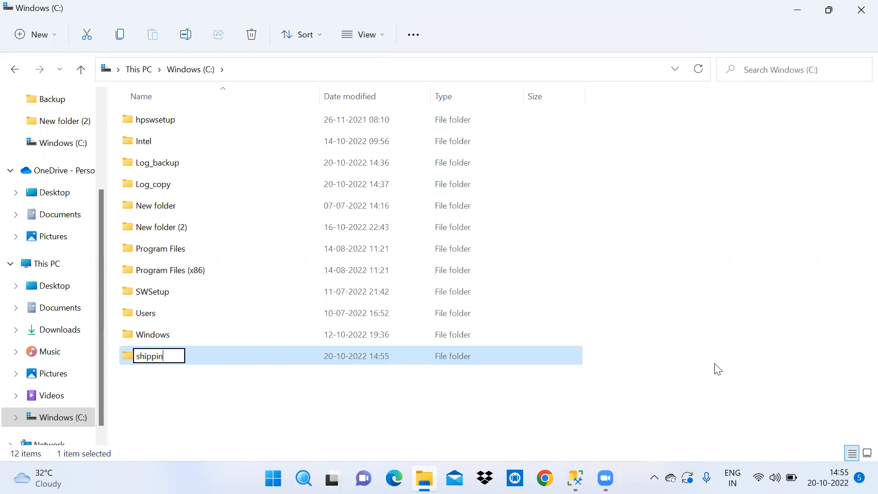
{"action": "type", "text": "g_backups"}
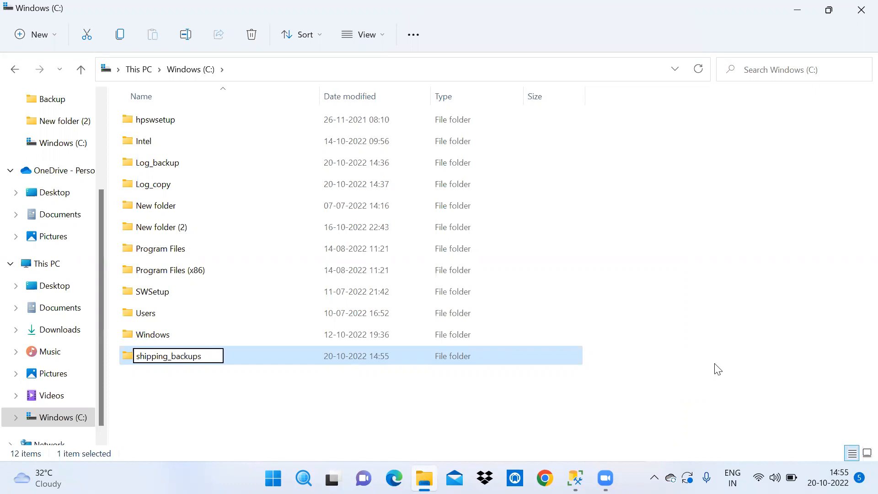
{"action": "left_click", "coordinate": [718, 369]}
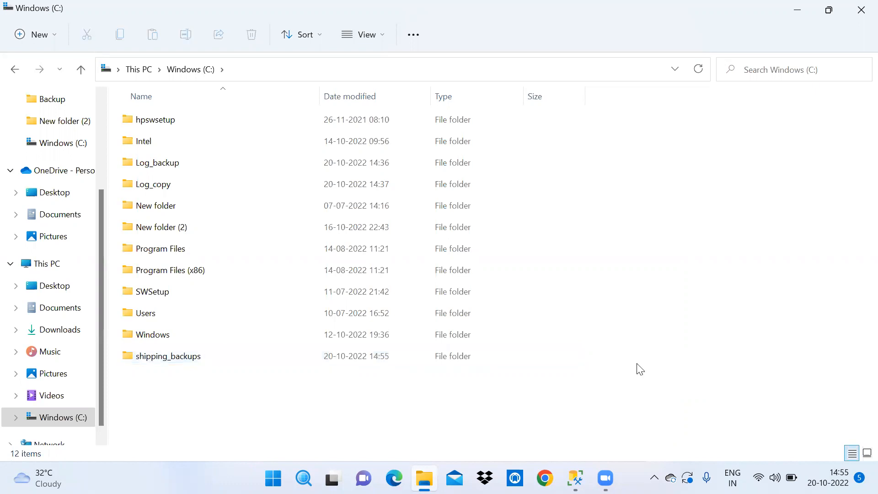
{"action": "double_click", "coordinate": [200, 361]}
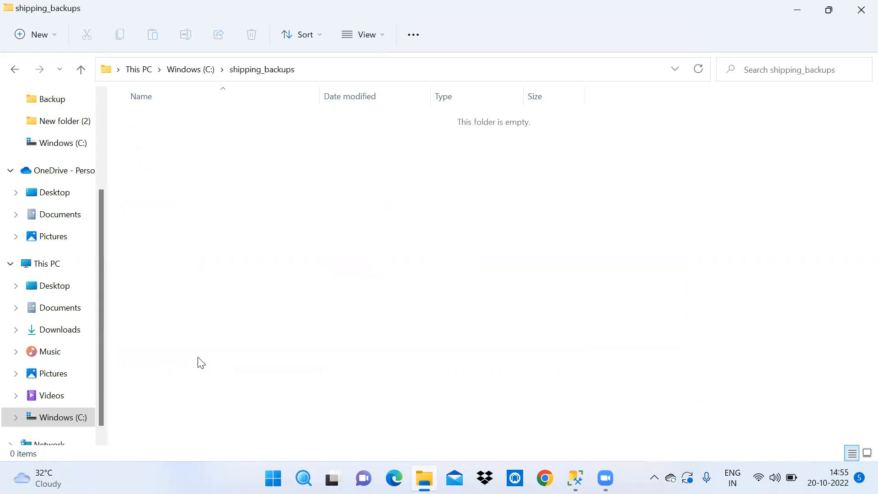
{"action": "left_click", "coordinate": [15, 69]}
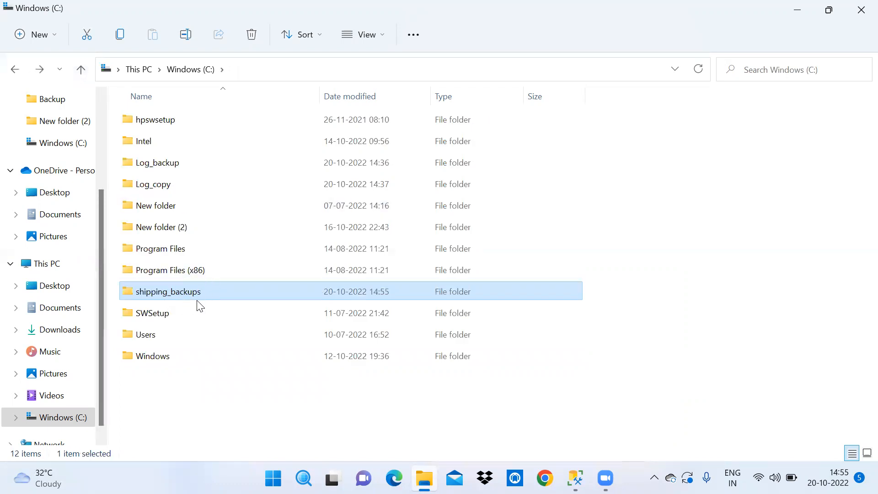
Step: Share the shipping_backups folder over the network with Everyone at the Read/Write permission level
{"action": "right_click", "coordinate": [205, 294]}
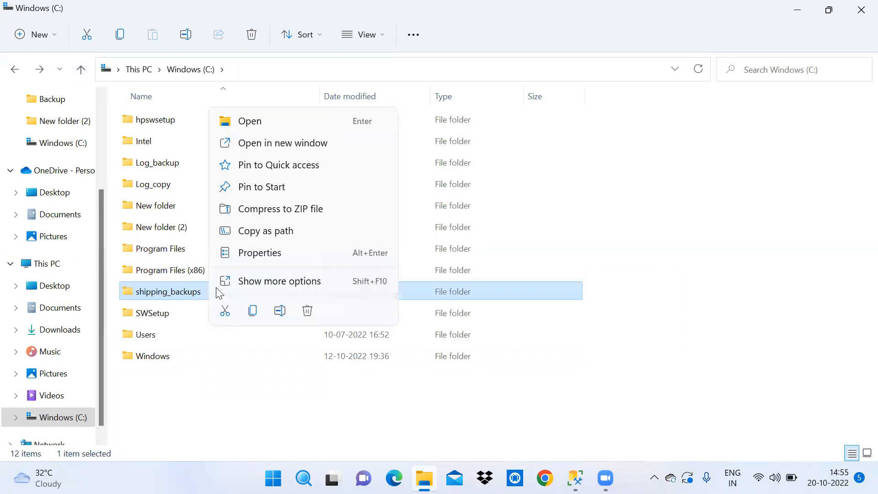
{"action": "left_click", "coordinate": [267, 261]}
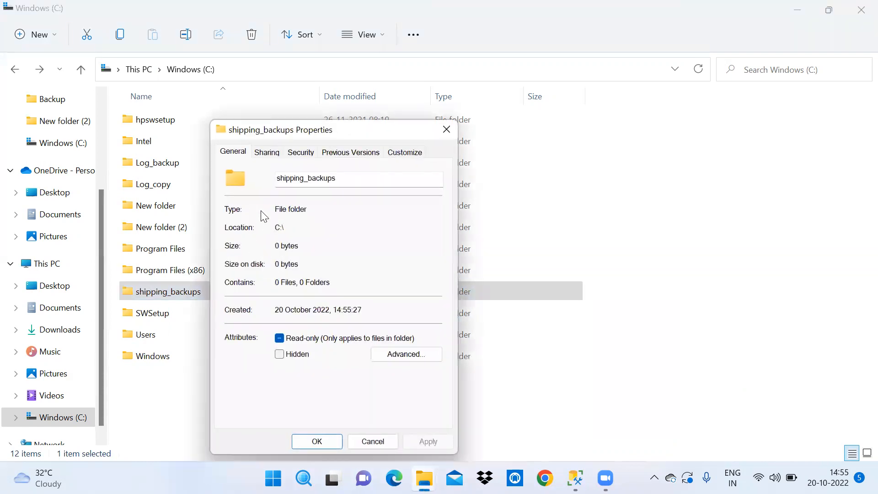
{"action": "left_click", "coordinate": [266, 156]}
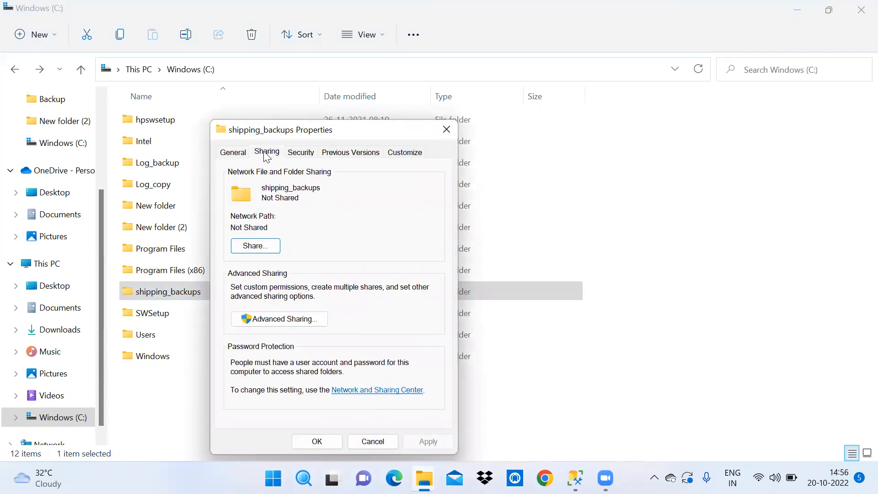
{"action": "left_click", "coordinate": [255, 246]}
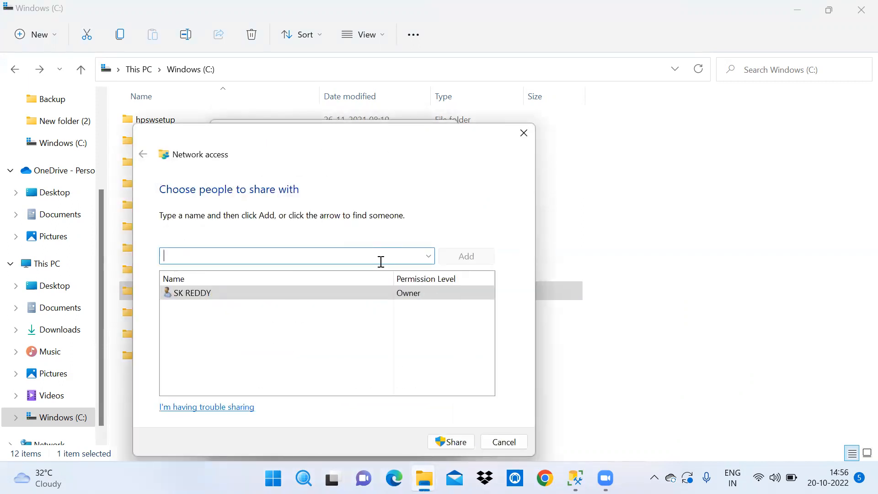
{"action": "left_click", "coordinate": [429, 256]}
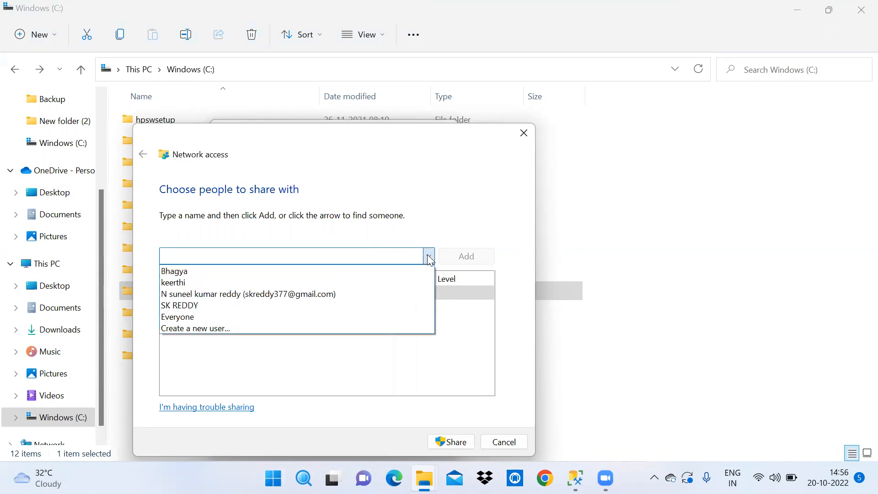
{"action": "left_click", "coordinate": [293, 317]}
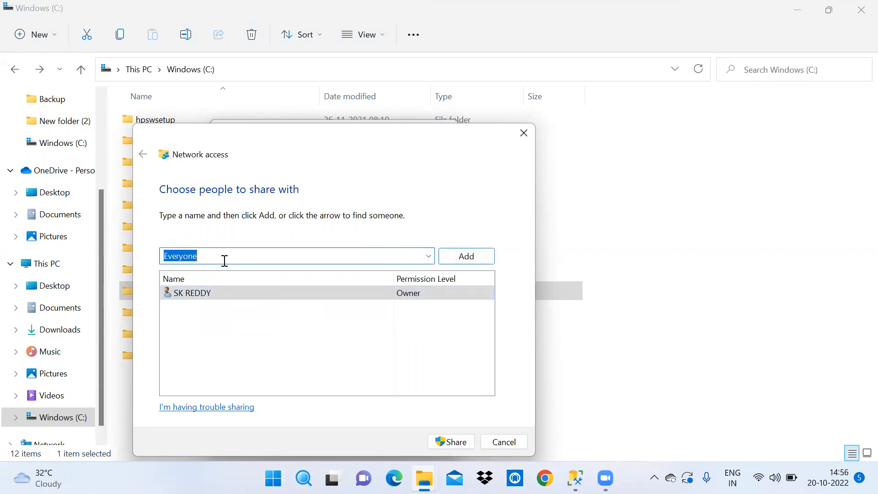
{"action": "left_click", "coordinate": [477, 257]}
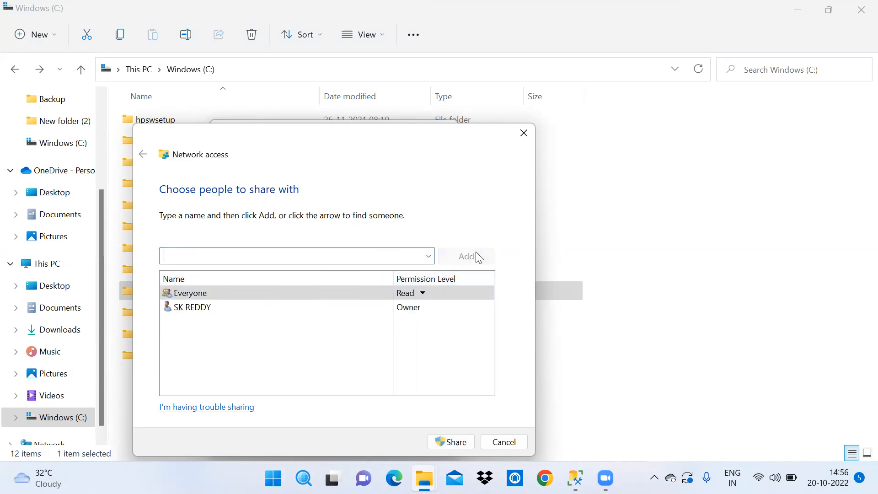
{"action": "left_click", "coordinate": [422, 294]}
{"action": "left_click", "coordinate": [459, 315]}
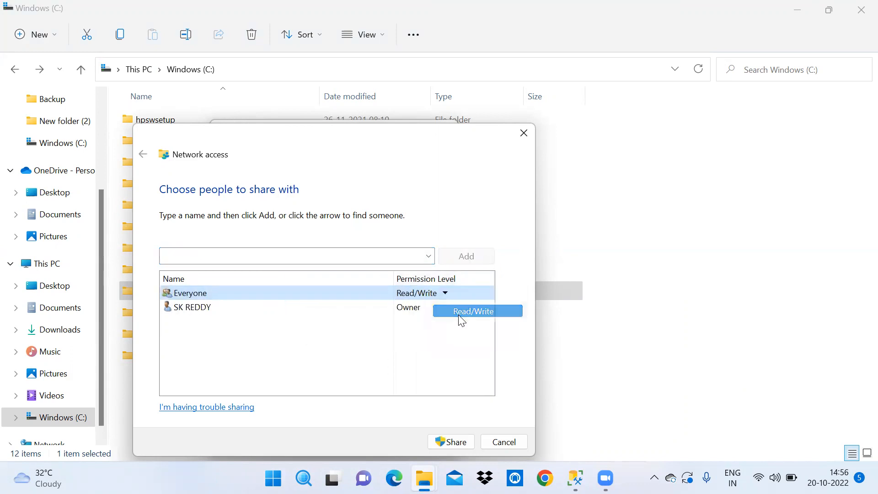
{"action": "left_click", "coordinate": [454, 441]}
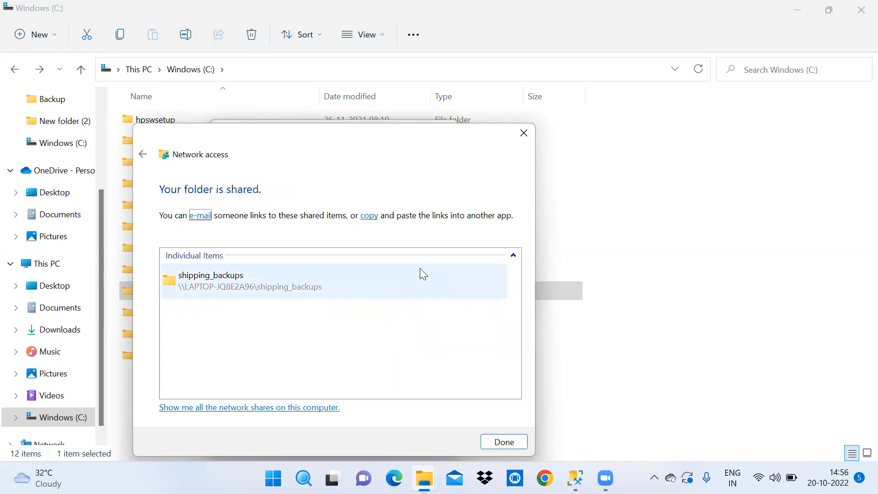
{"action": "left_click", "coordinate": [502, 442]}
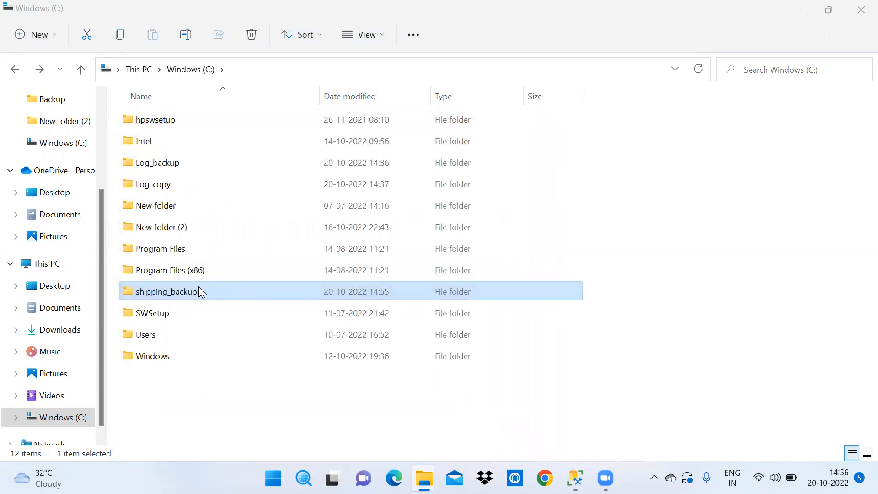
Step: Copy the network path of the shipping_backups share into the Transaction Log Backup Settings as the backup folder's network path, \\LAPTOP-JQ8E2A96\shipping_backups
{"action": "right_click", "coordinate": [200, 292]}
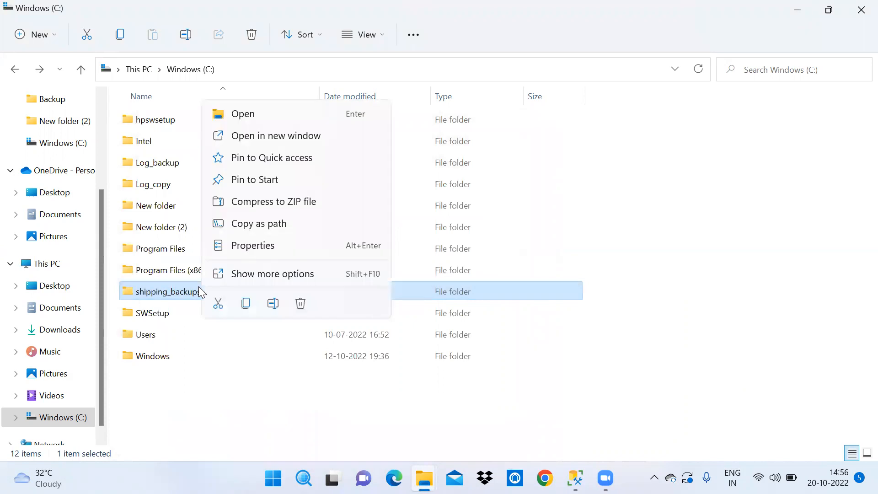
{"action": "left_click", "coordinate": [255, 250]}
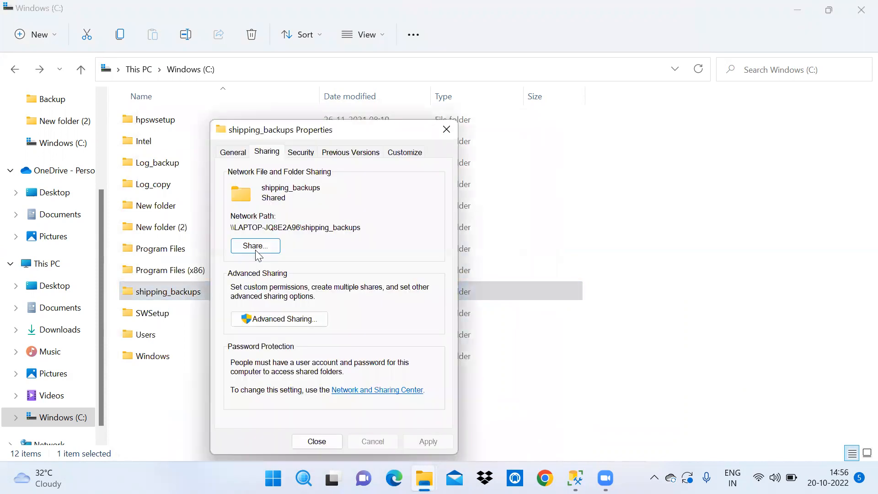
{"action": "left_click", "coordinate": [371, 227]}
{"action": "left_click_drag", "start_coordinate": [371, 227], "coordinate": [230, 235]}
{"action": "key", "text": "ctrl+c"}
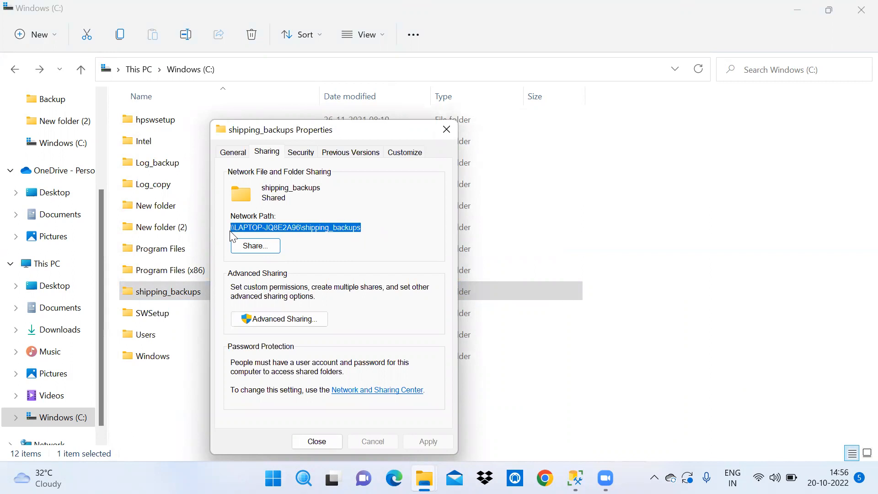
{"action": "mouse_move", "coordinate": [576, 471]}
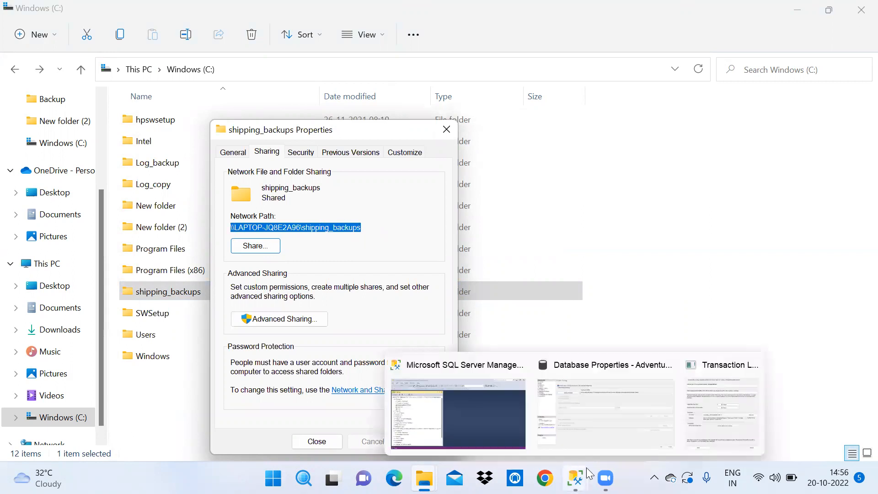
{"action": "left_click", "coordinate": [711, 417]}
{"action": "left_click", "coordinate": [405, 78]}
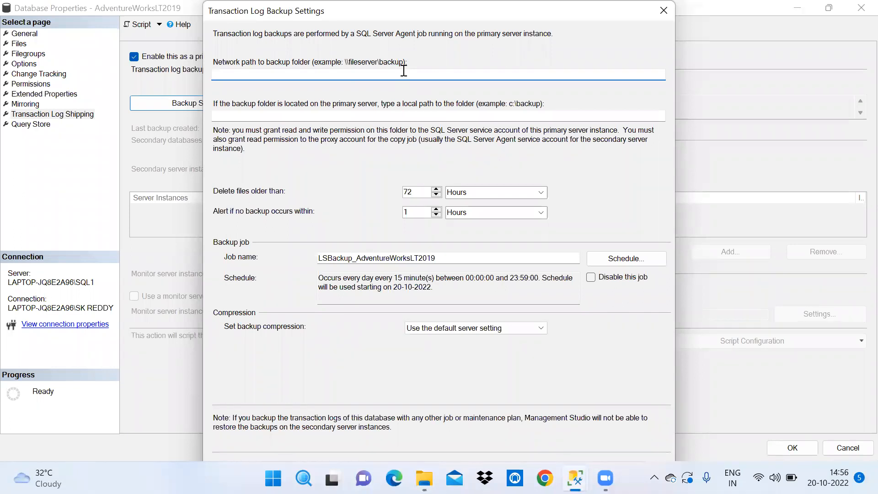
{"action": "key", "text": "ctrl+v"}
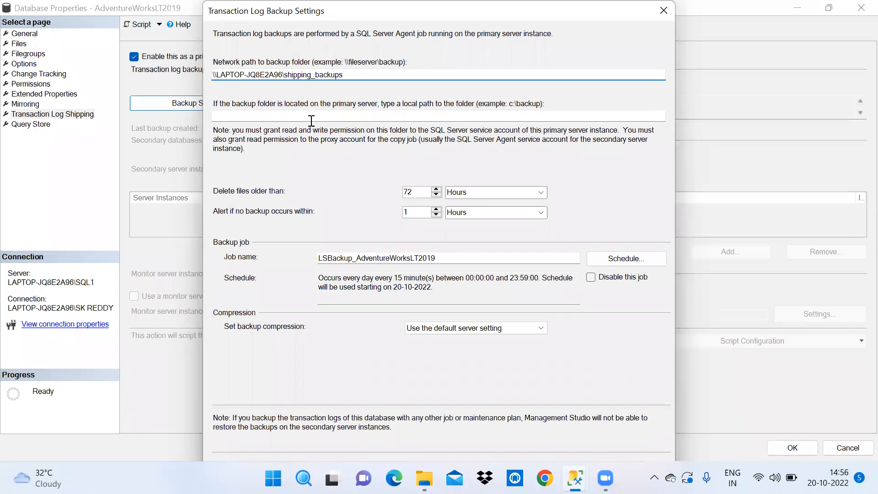
Step: Copy the folder's local path from File Explorer and set C:\shipping_backups as the local backup folder path in the Transaction Log Backup Settings
{"action": "mouse_move", "coordinate": [575, 467]}
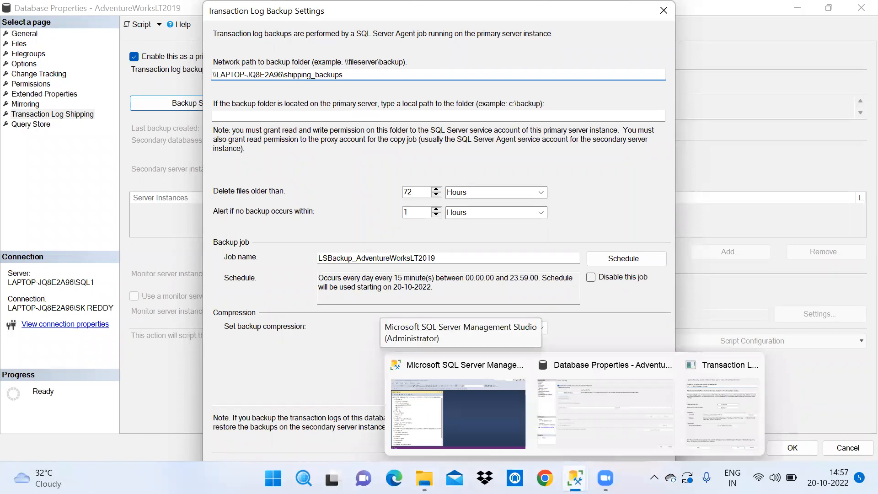
{"action": "left_click", "coordinate": [424, 479]}
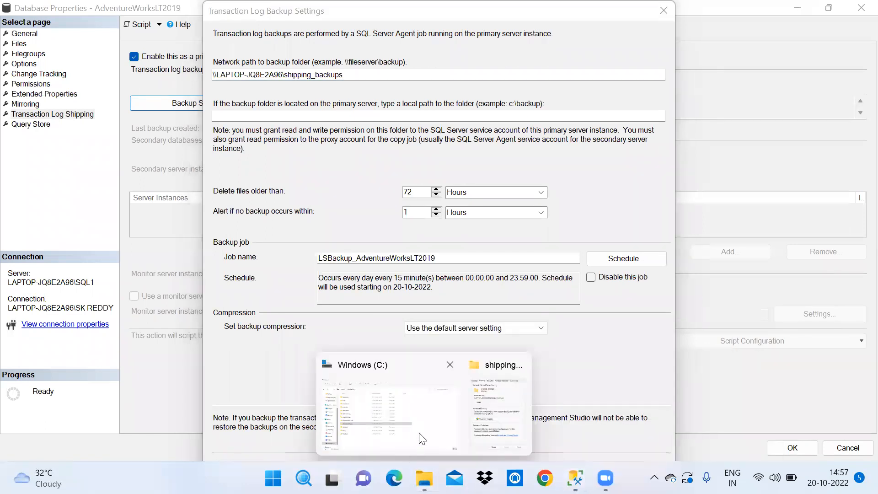
{"action": "left_click", "coordinate": [397, 411]}
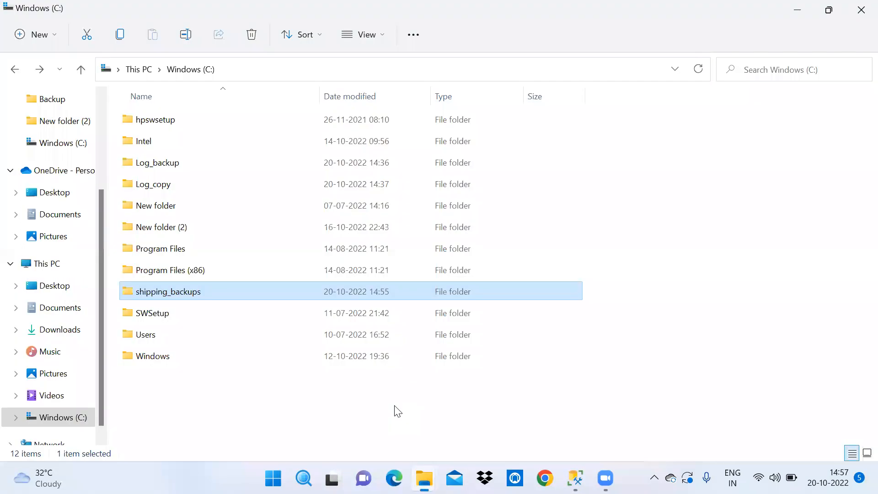
{"action": "double_click", "coordinate": [222, 291]}
{"action": "left_click", "coordinate": [343, 73]}
{"action": "key", "text": "ctrl+c"}
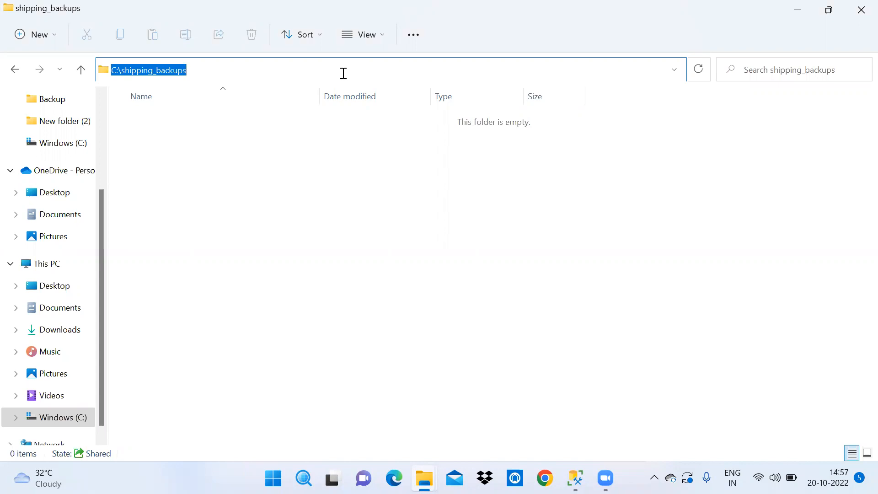
{"action": "mouse_move", "coordinate": [587, 463]}
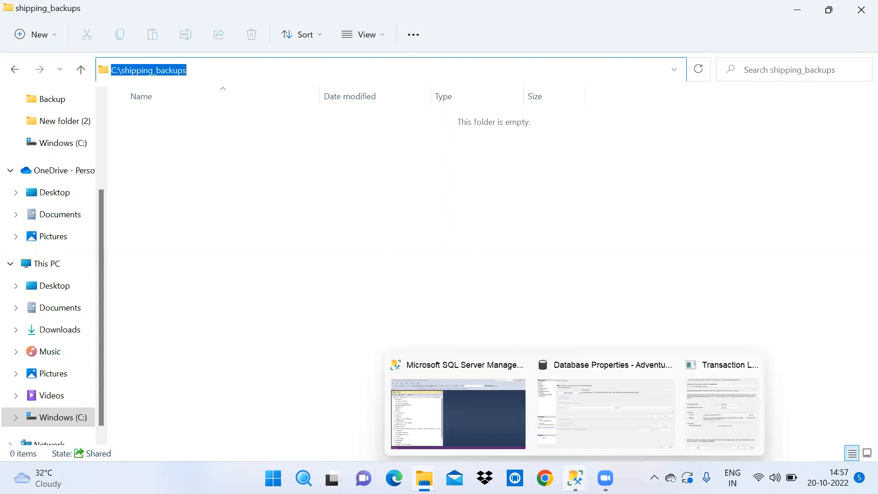
{"action": "left_click", "coordinate": [695, 424]}
{"action": "left_click", "coordinate": [398, 116]}
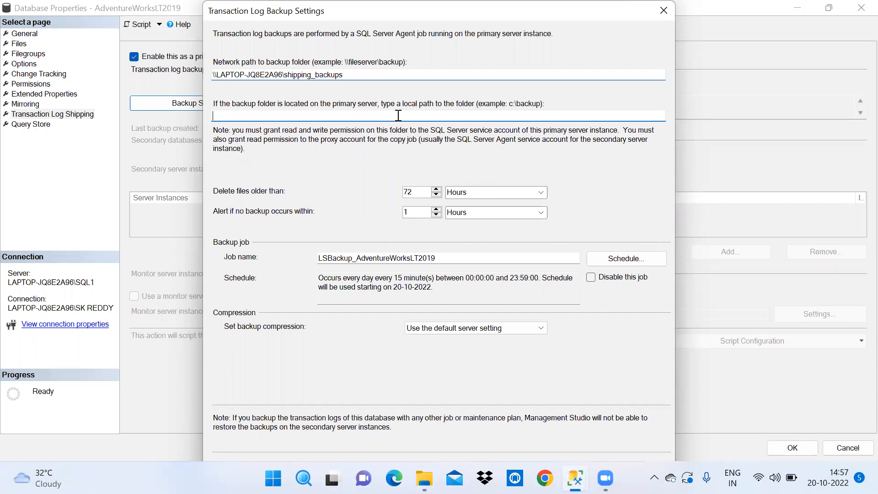
{"action": "key", "text": "ctrl+v"}
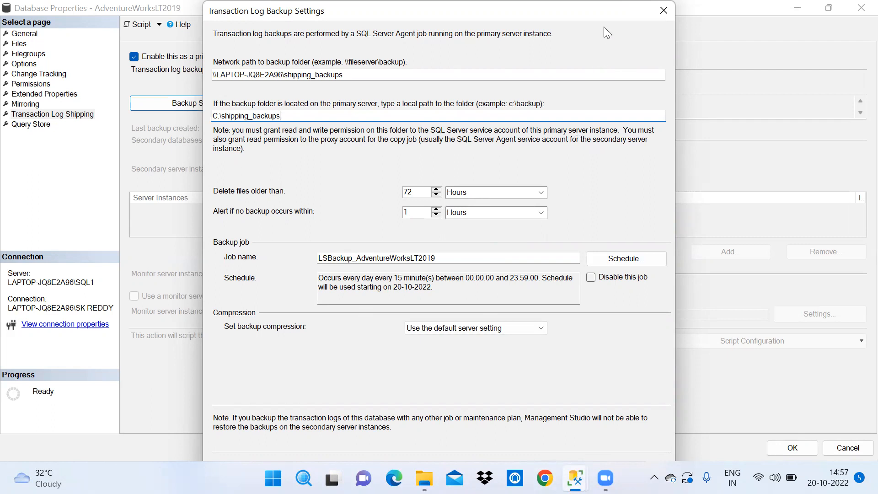
{"action": "key", "text": "super+Right"}
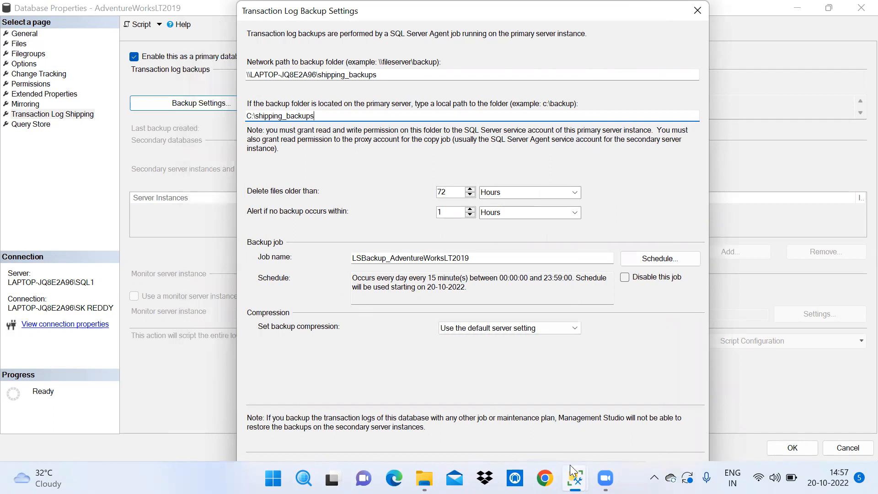
Step: Turn on automatic hiding of the taskbar in the Windows taskbar behavior settings and close the settings
{"action": "mouse_move", "coordinate": [608, 474]}
{"action": "right_click", "coordinate": [640, 478]}
{"action": "left_click", "coordinate": [685, 448]}
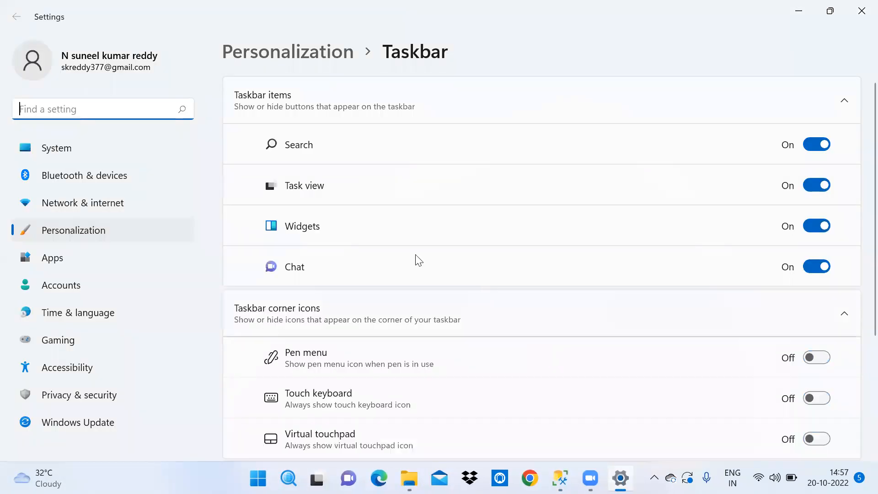
{"action": "scroll", "coordinate": [405, 245], "scroll_direction": "down", "scroll_amount": 1}
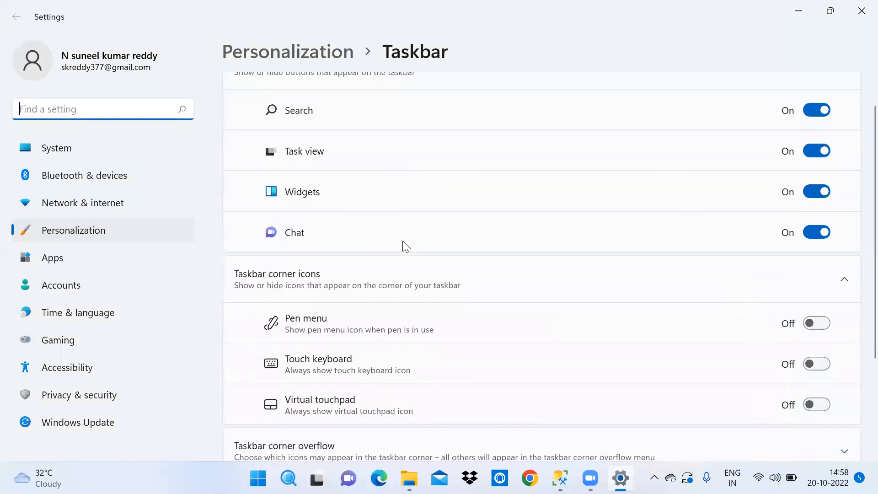
{"action": "scroll", "coordinate": [347, 224], "scroll_direction": "down", "scroll_amount": 4}
{"action": "scroll", "coordinate": [390, 303], "scroll_direction": "down", "scroll_amount": 1}
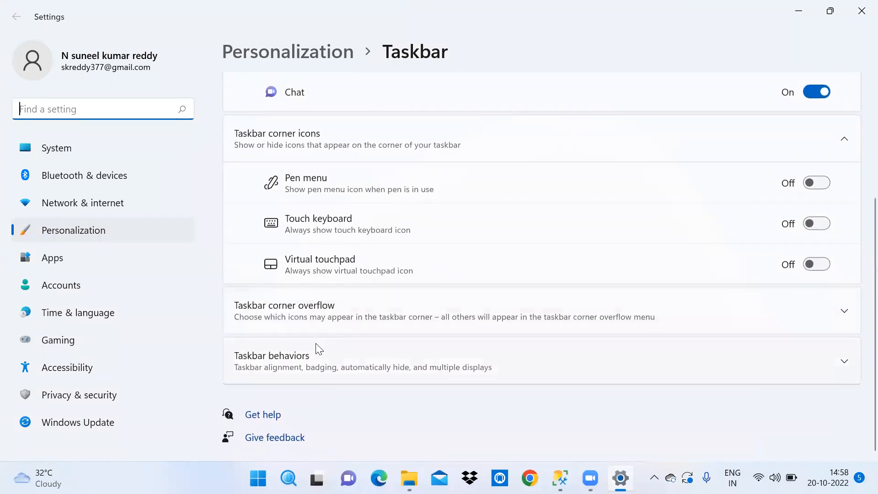
{"action": "left_click", "coordinate": [319, 361]}
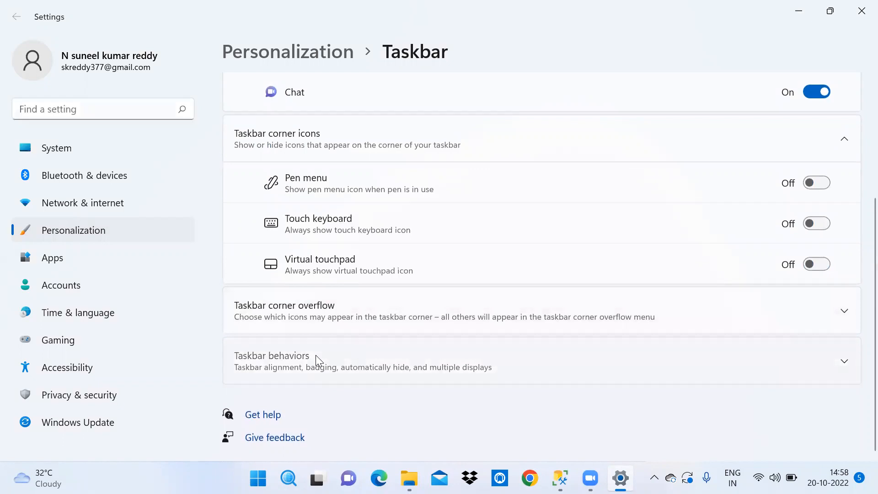
{"action": "scroll", "coordinate": [417, 412], "scroll_direction": "down", "scroll_amount": 1}
{"action": "scroll", "coordinate": [418, 411], "scroll_direction": "down", "scroll_amount": 1}
{"action": "left_click", "coordinate": [376, 350]}
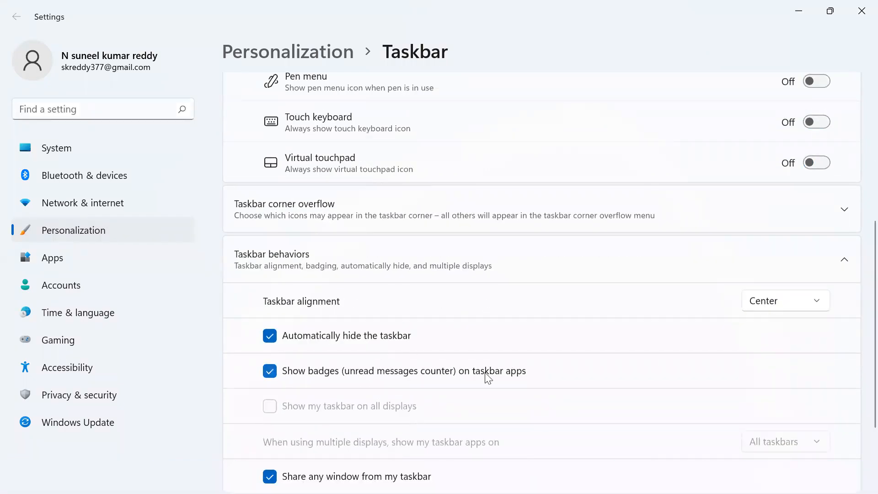
{"action": "left_click", "coordinate": [859, 10]}
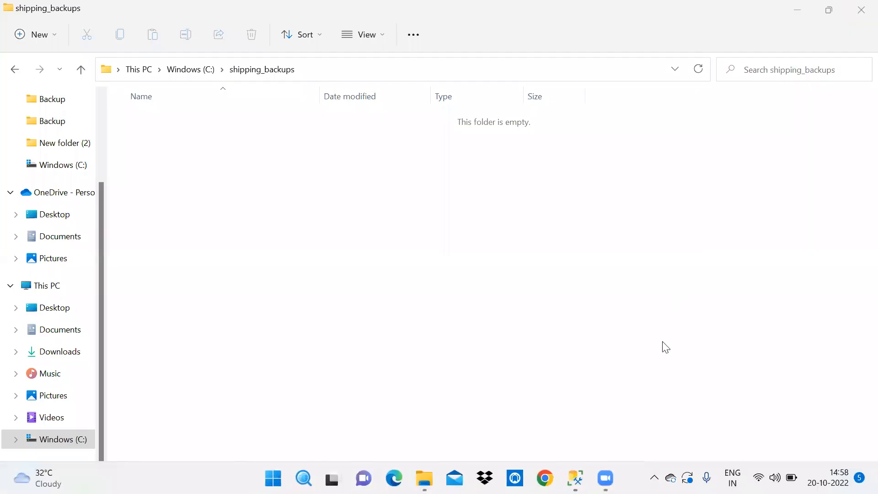
Step: Return to the Transaction Log Backup Settings and accept the backup folder settings
{"action": "mouse_move", "coordinate": [575, 479]}
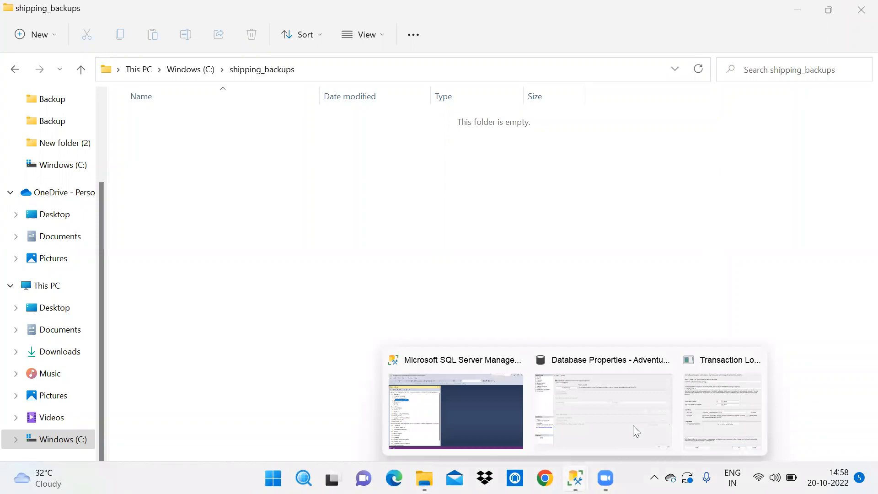
{"action": "left_click", "coordinate": [713, 410]}
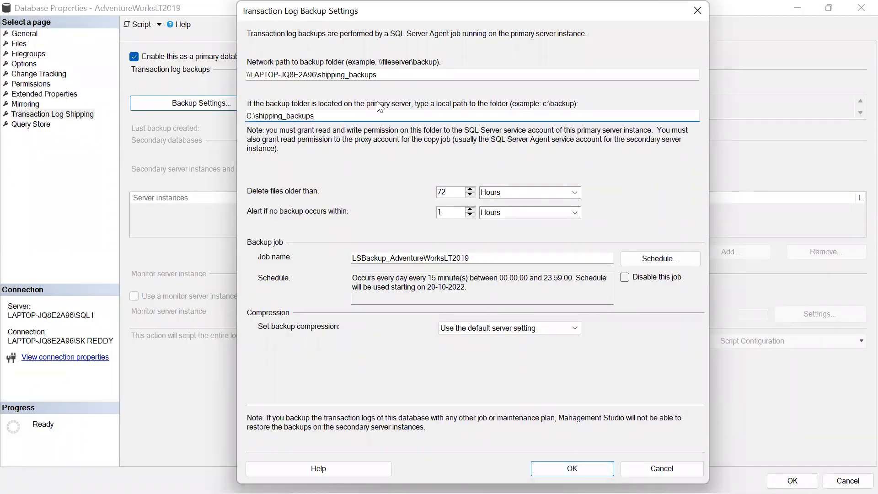
{"action": "left_click", "coordinate": [572, 468]}
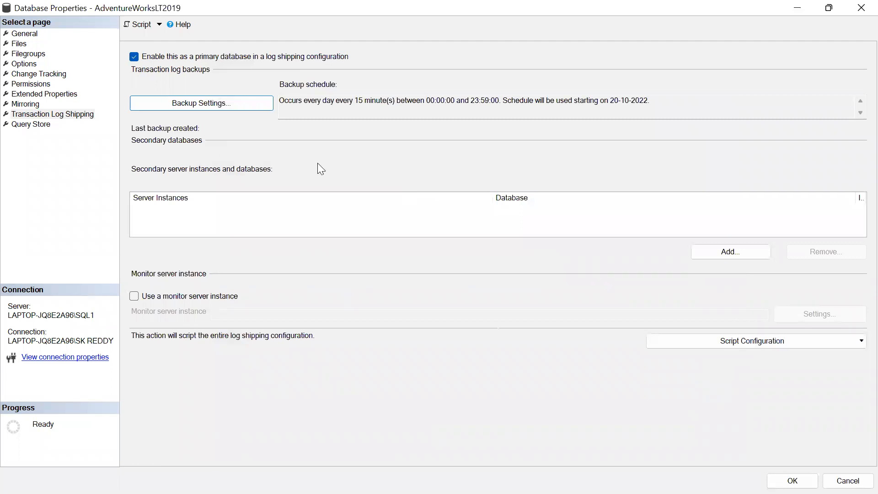
Step: Add a secondary database on LAPTOP-JQ8E2A96\SQL3 with Windows Authentication, check its initialization options and open the copy file settings
{"action": "left_click", "coordinate": [727, 255]}
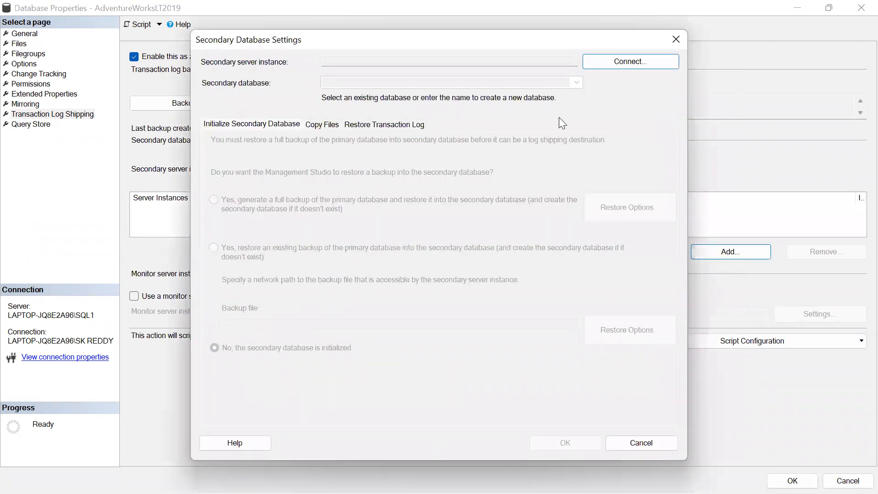
{"action": "left_click", "coordinate": [622, 61]}
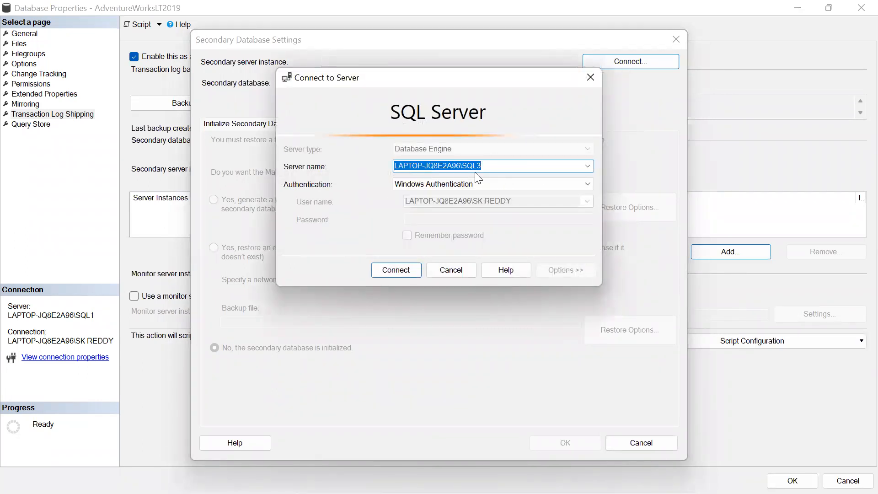
{"action": "left_click", "coordinate": [394, 271]}
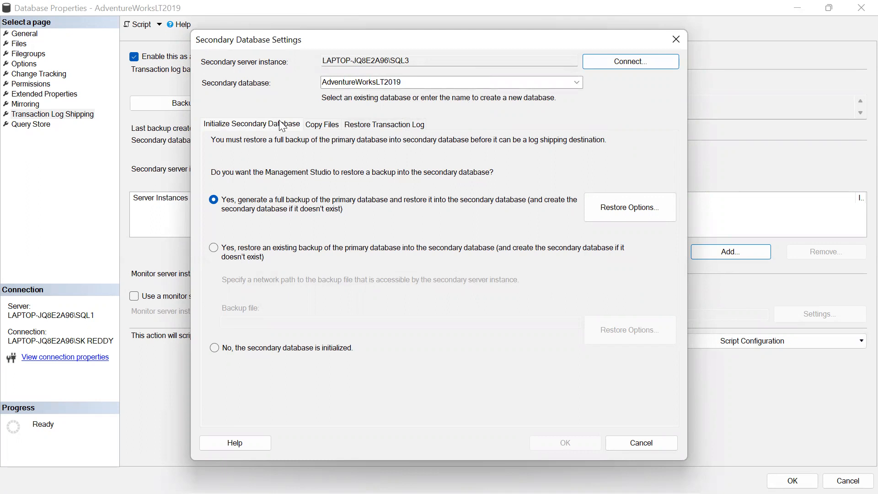
{"action": "left_click", "coordinate": [256, 128]}
{"action": "left_click", "coordinate": [322, 125]}
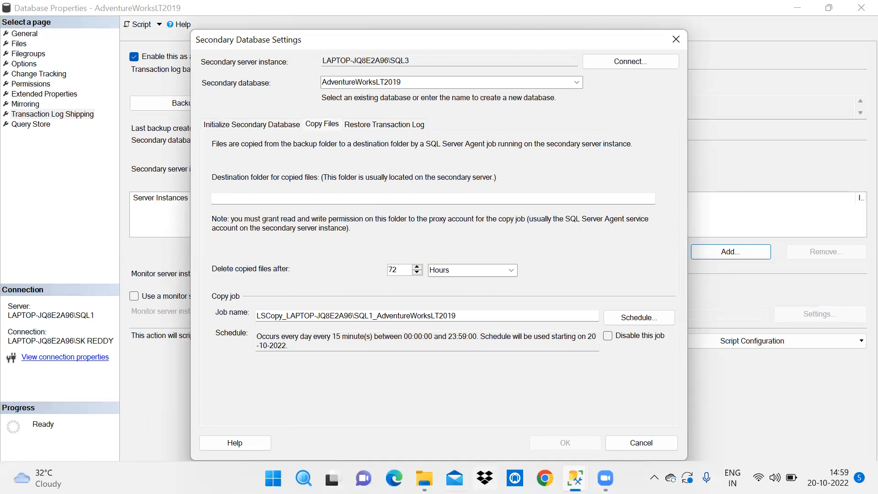
Step: In File Explorer, create a folder named shipping_copy in the root of the C: drive
{"action": "mouse_move", "coordinate": [425, 478]}
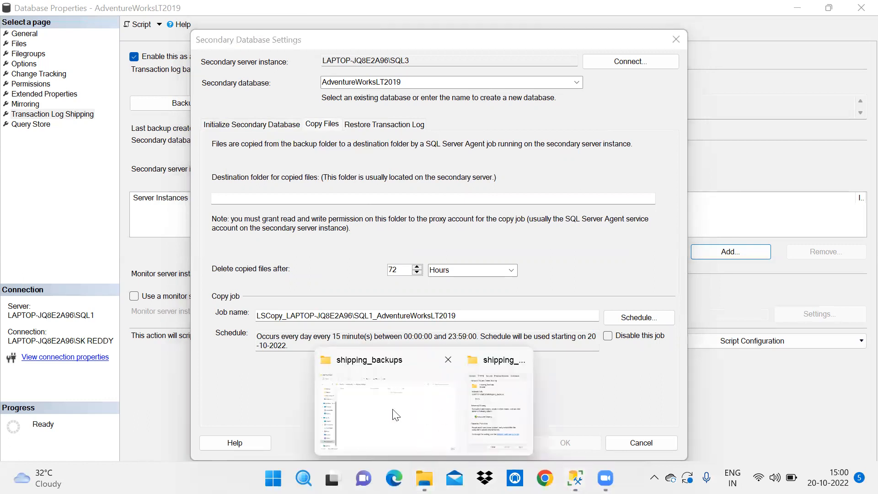
{"action": "left_click", "coordinate": [412, 410]}
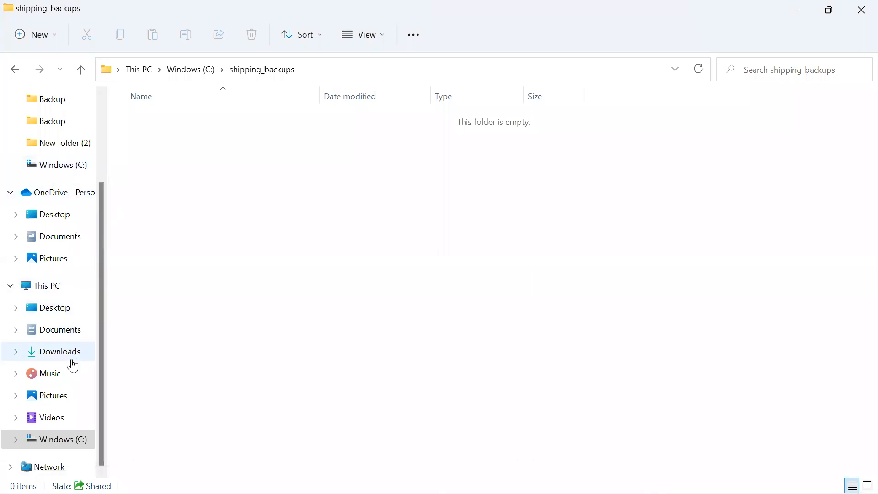
{"action": "left_click", "coordinate": [65, 283]}
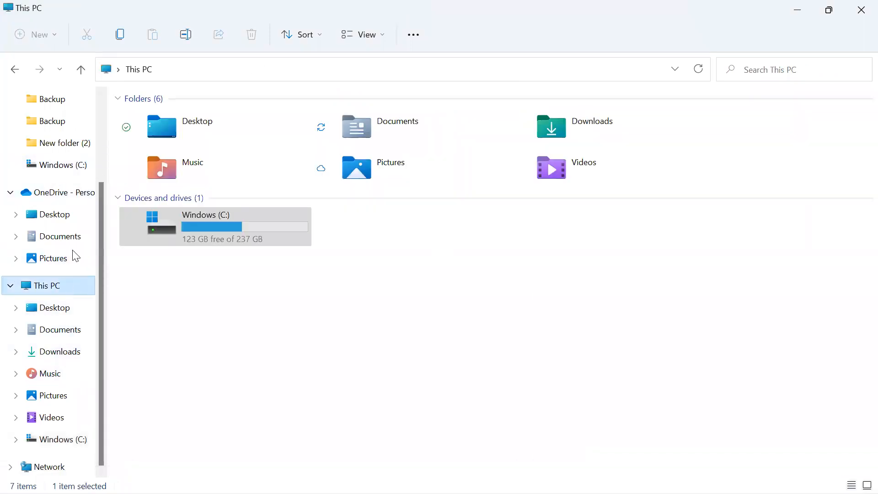
{"action": "double_click", "coordinate": [218, 225]}
{"action": "right_click", "coordinate": [350, 408]}
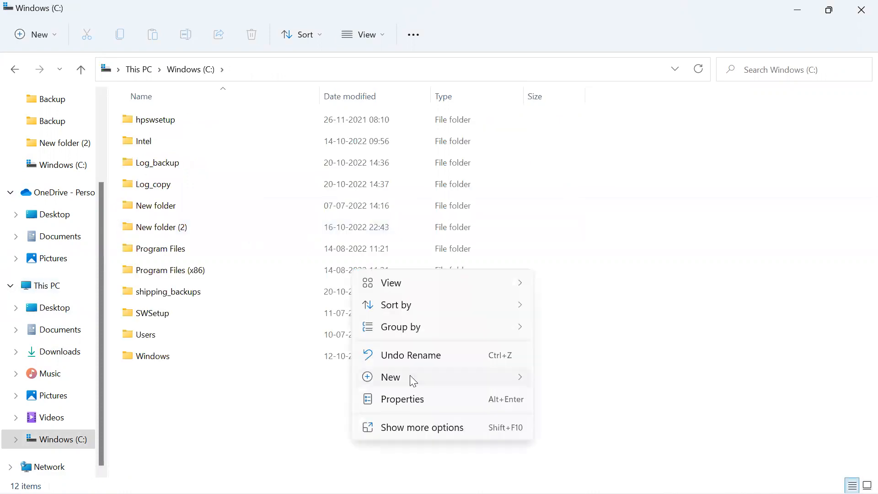
{"action": "mouse_move", "coordinate": [415, 383]}
{"action": "left_click", "coordinate": [563, 382]}
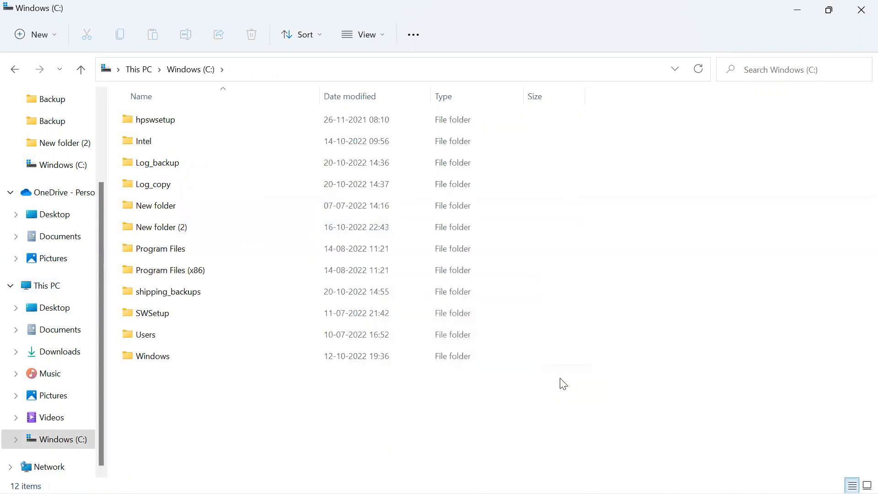
{"action": "type", "text": "sh"}
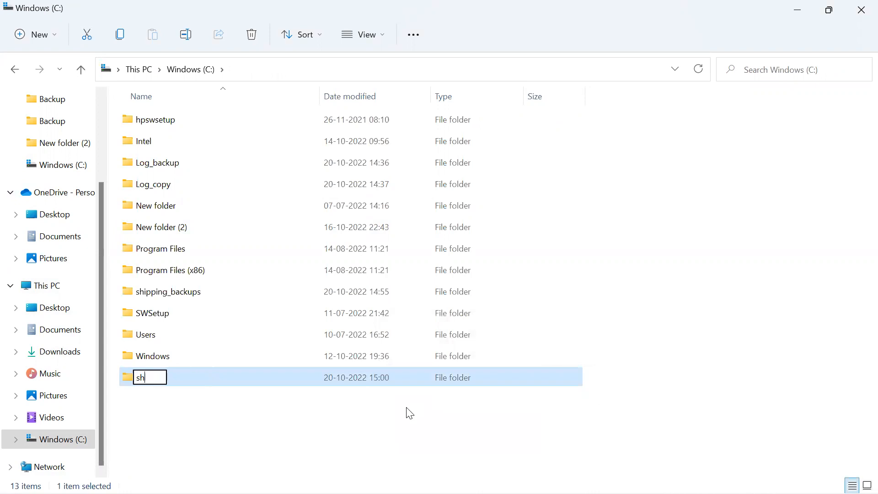
{"action": "type", "text": "ipping+"}
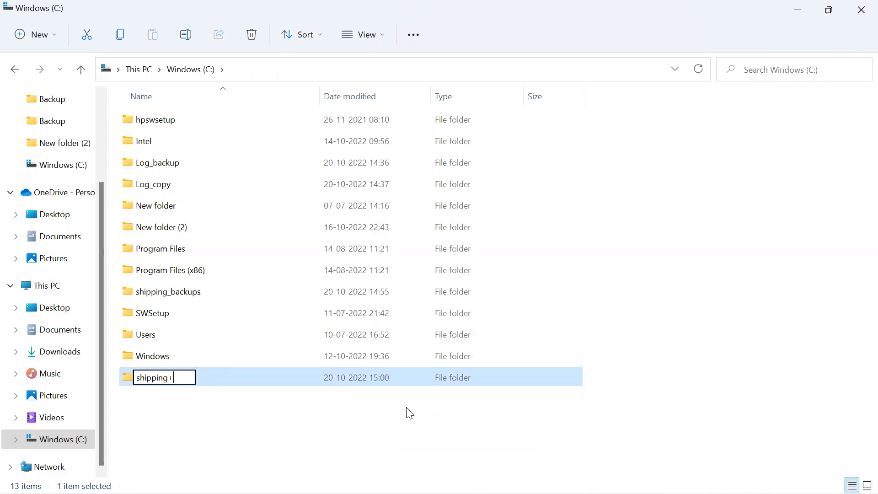
{"action": "key", "text": "BackSpace"}
{"action": "type", "text": "_copy"}
{"action": "key", "text": "Return"}
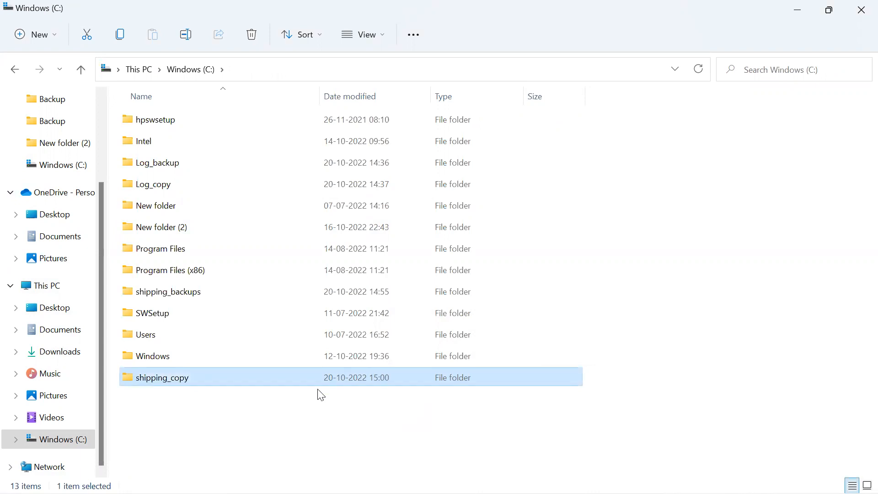
Step: Copy the shipping_copy folder's path and set C:\shipping_copy as the destination folder for copied files in the Secondary Database Settings
{"action": "double_click", "coordinate": [277, 373]}
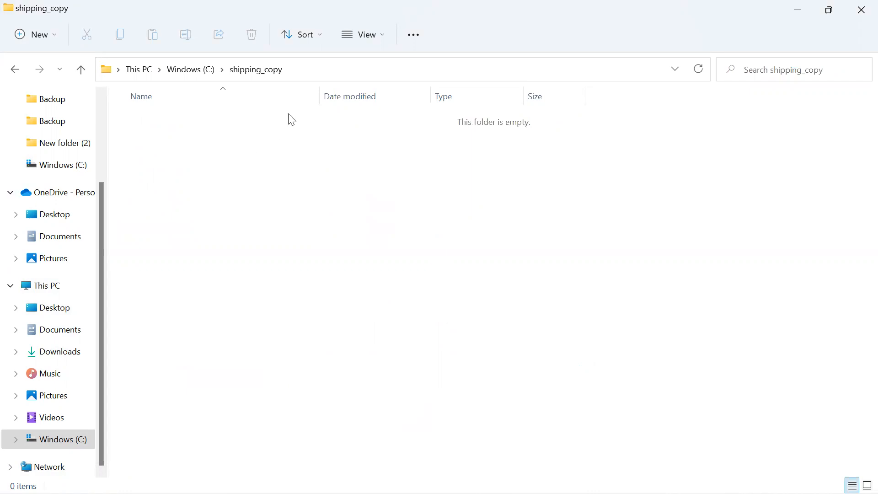
{"action": "left_click", "coordinate": [323, 62]}
{"action": "key", "text": "ctrl+c"}
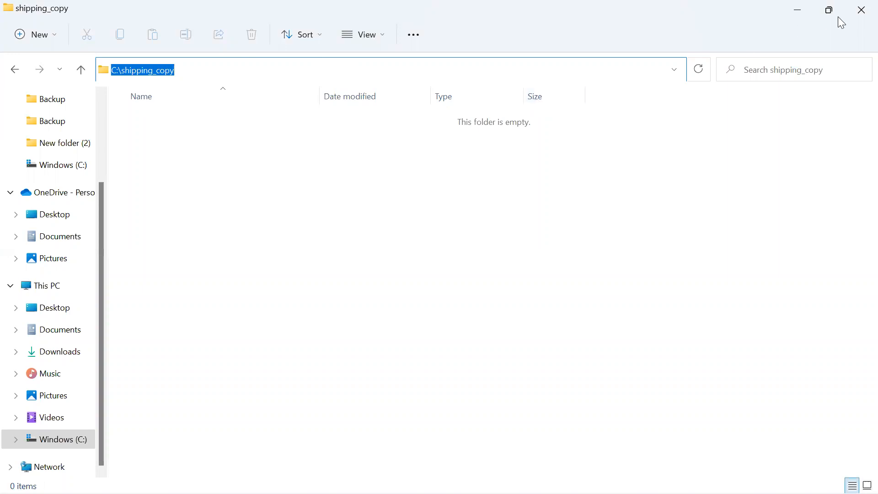
{"action": "left_click", "coordinate": [852, 14]}
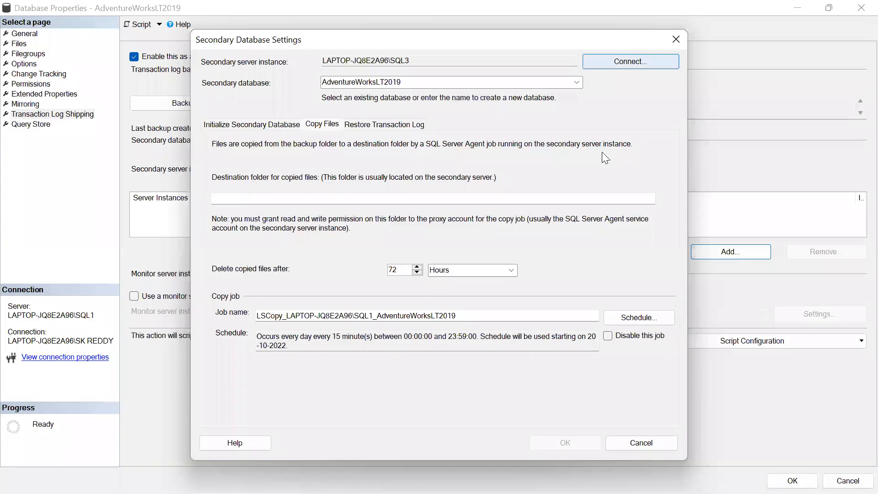
{"action": "left_click", "coordinate": [434, 195]}
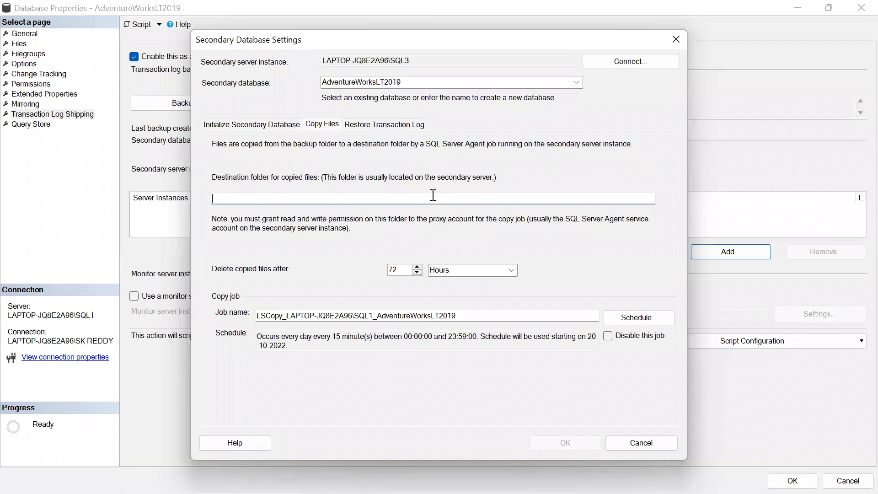
{"action": "key", "text": "ctrl+v"}
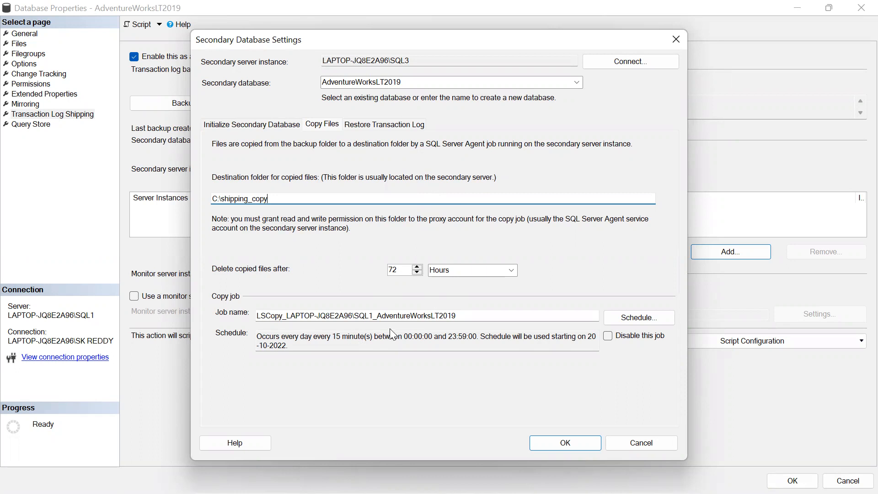
Step: Review the copy job schedule, the restore settings and the restore job schedule without changes, and accept the Secondary Database Settings
{"action": "left_click", "coordinate": [625, 319]}
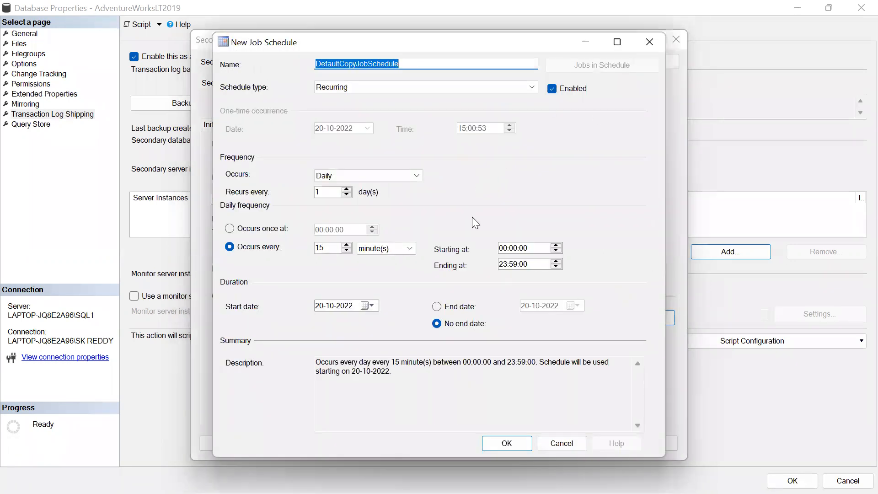
{"action": "left_click", "coordinate": [567, 444]}
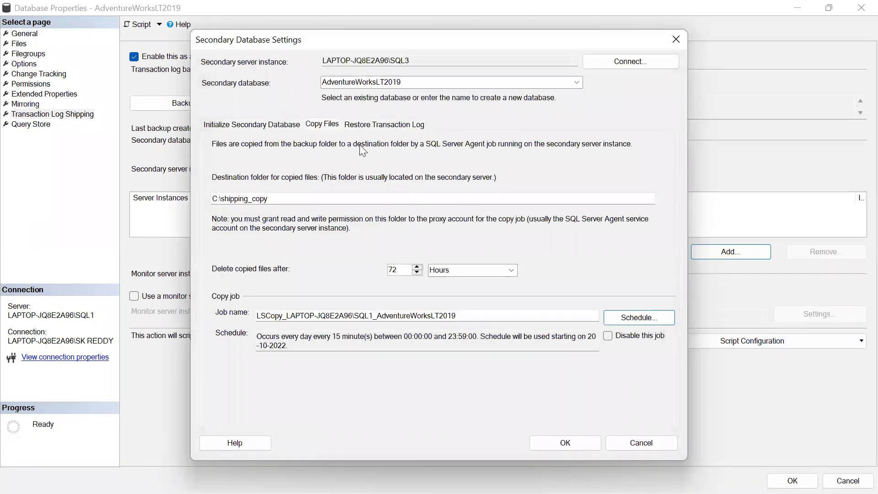
{"action": "left_click", "coordinate": [375, 125]}
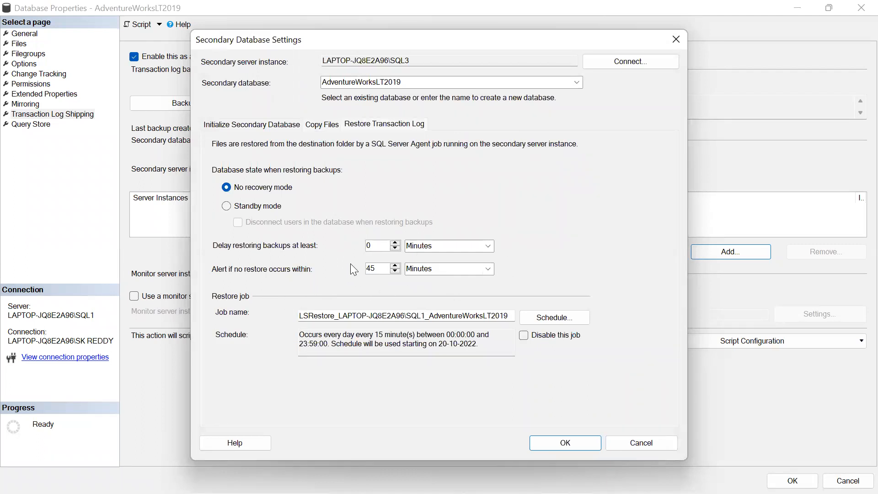
{"action": "left_click", "coordinate": [550, 319]}
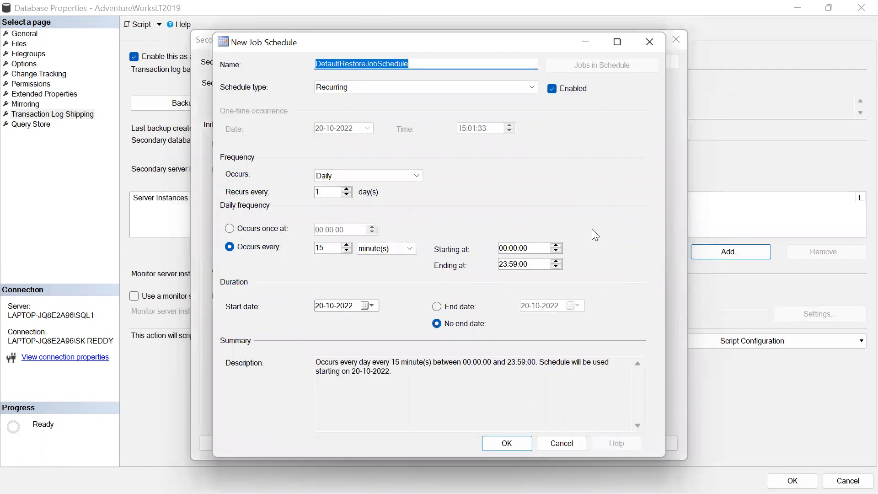
{"action": "left_click", "coordinate": [572, 446]}
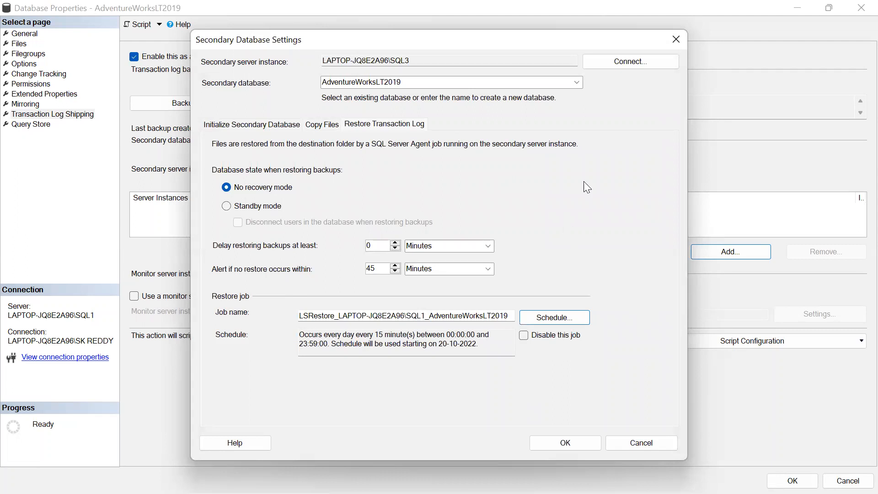
{"action": "left_click", "coordinate": [566, 443]}
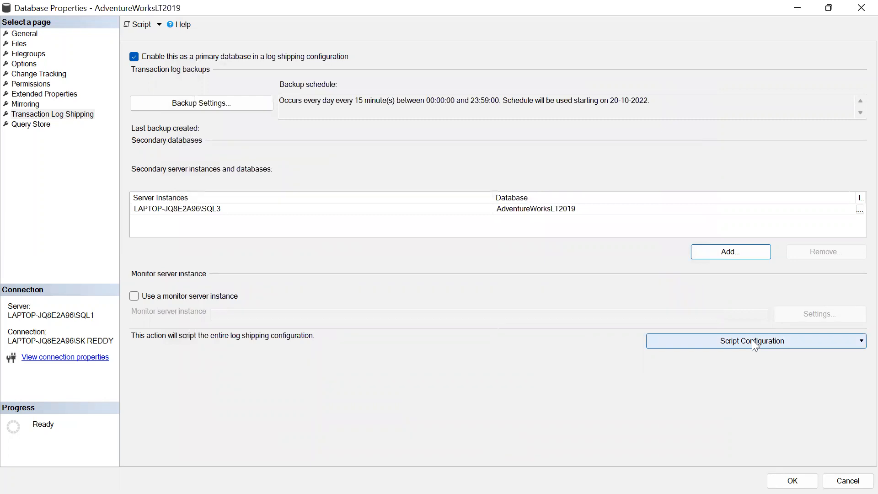
Step: Script the log shipping configuration to a new query window and apply the configuration to the AdventureWorksLT2019 database
{"action": "left_click", "coordinate": [860, 340]}
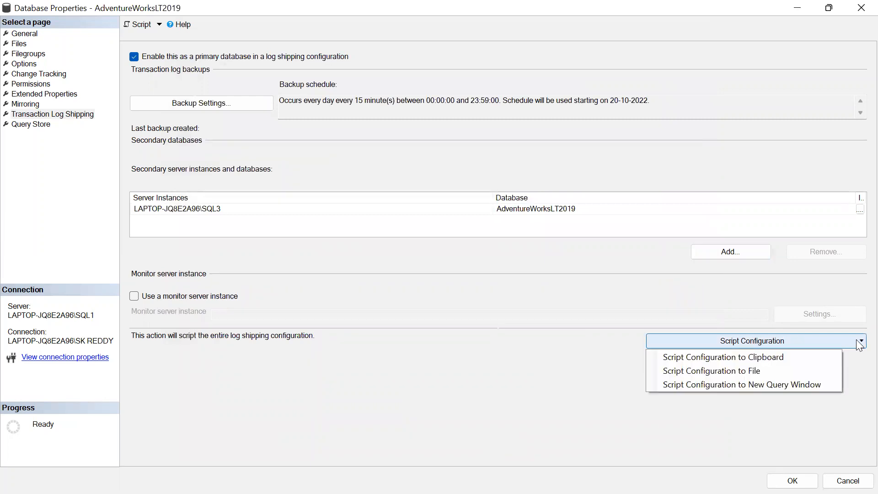
{"action": "left_click", "coordinate": [774, 384]}
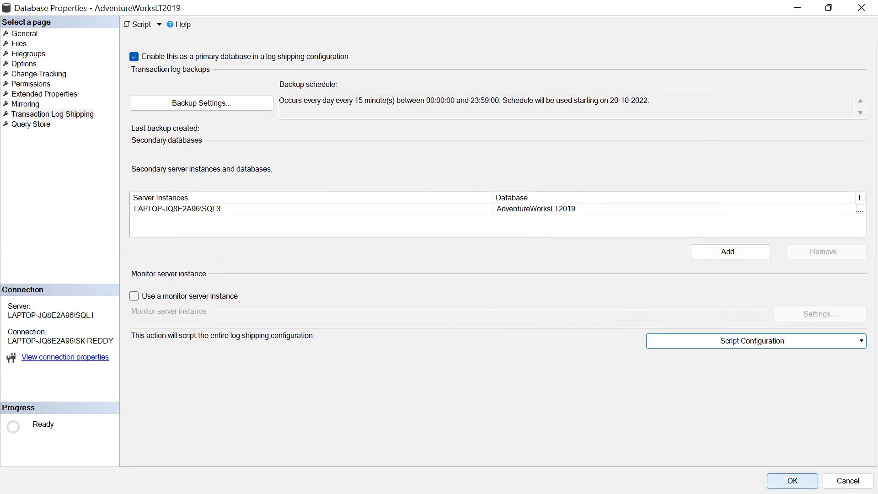
{"action": "left_click", "coordinate": [792, 481]}
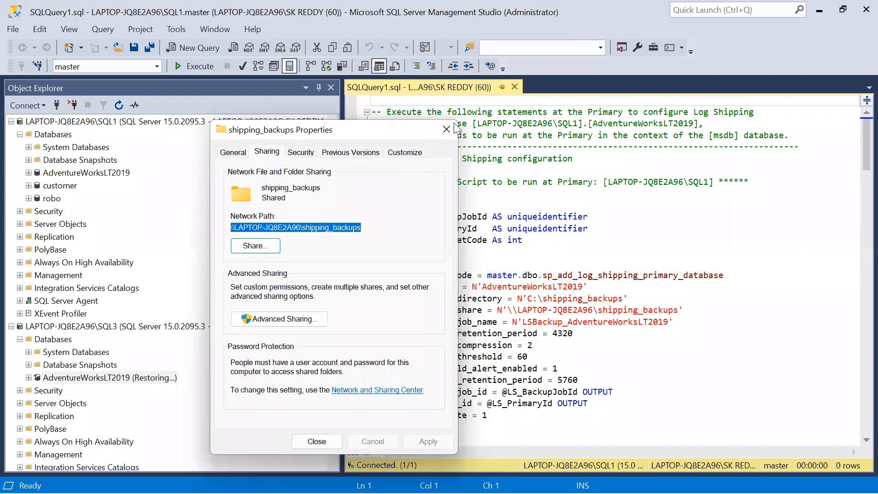
Step: Close the shipping_backups folder properties, refresh the SQL1 and SQL3 servers in Object Explorer, and expand SQL1's databases
{"action": "left_click", "coordinate": [447, 129]}
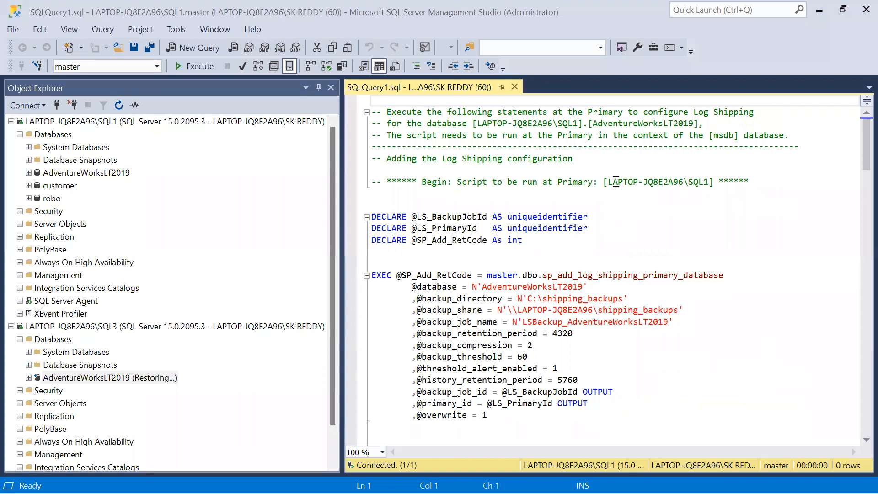
{"action": "left_click", "coordinate": [98, 124]}
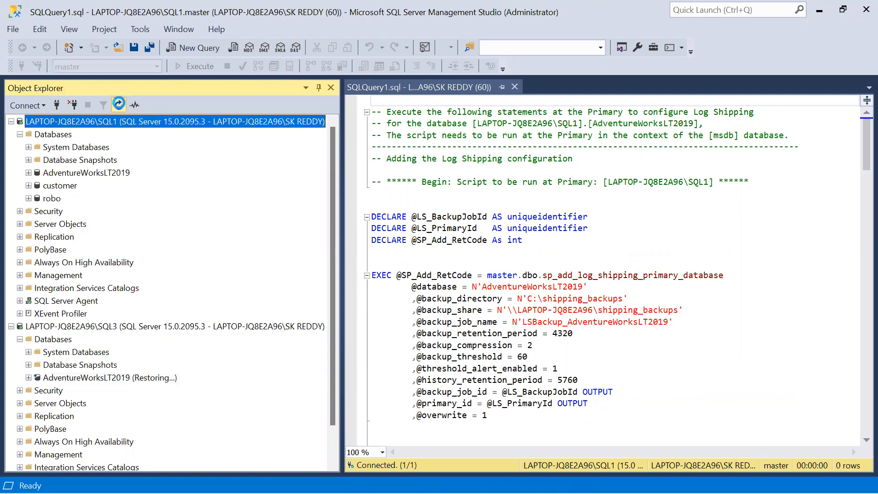
{"action": "left_click", "coordinate": [119, 104]}
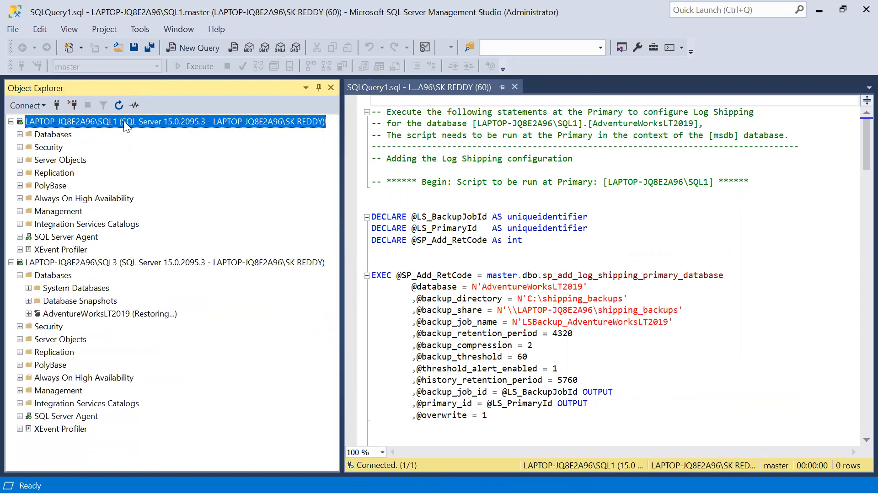
{"action": "left_click", "coordinate": [129, 266]}
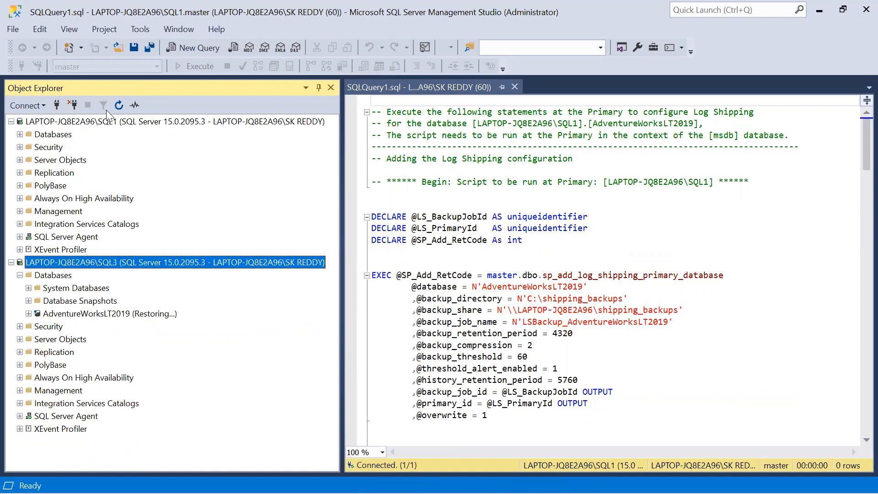
{"action": "left_click", "coordinate": [119, 104]}
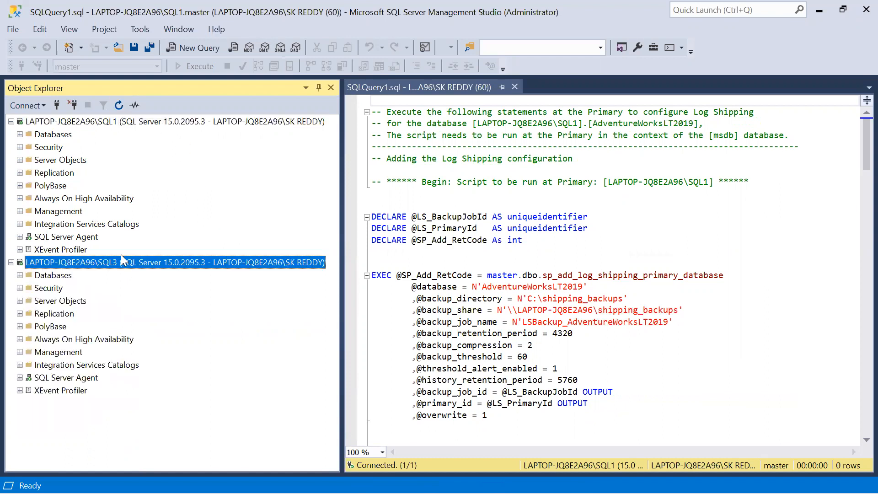
{"action": "left_click", "coordinate": [20, 134]}
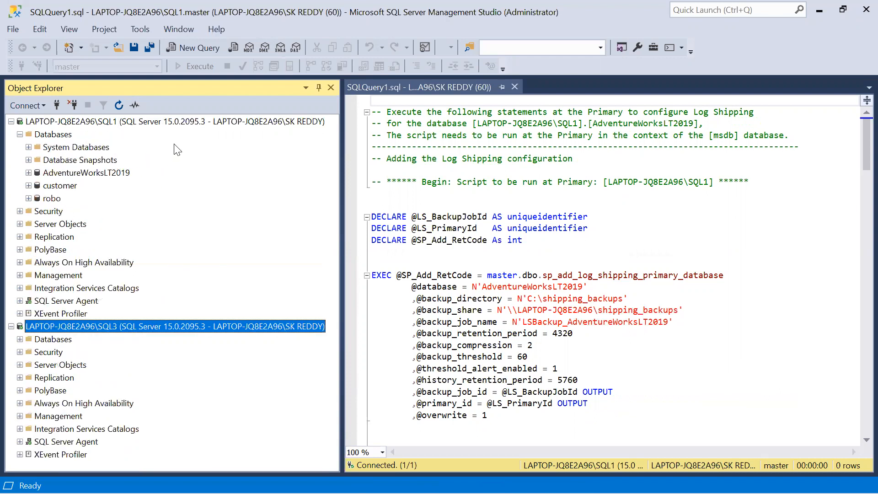
{"action": "left_click", "coordinate": [61, 176]}
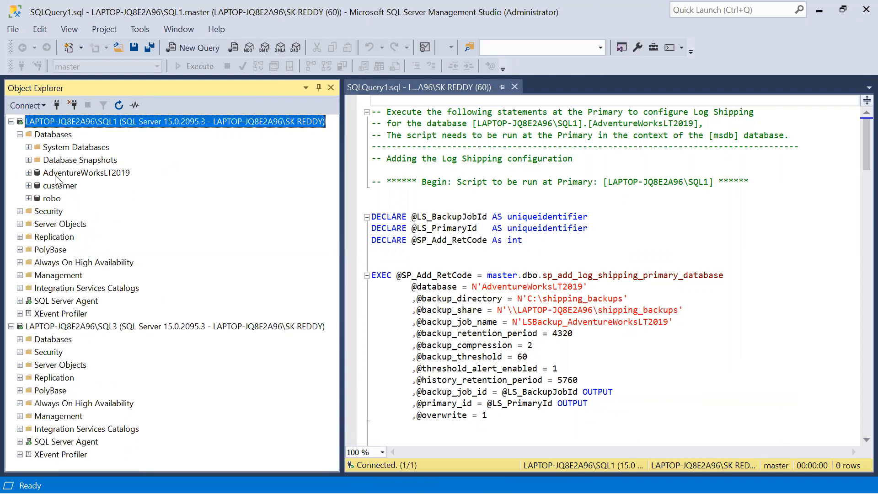
{"action": "left_click", "coordinate": [105, 120]}
{"action": "right_click", "coordinate": [105, 121]}
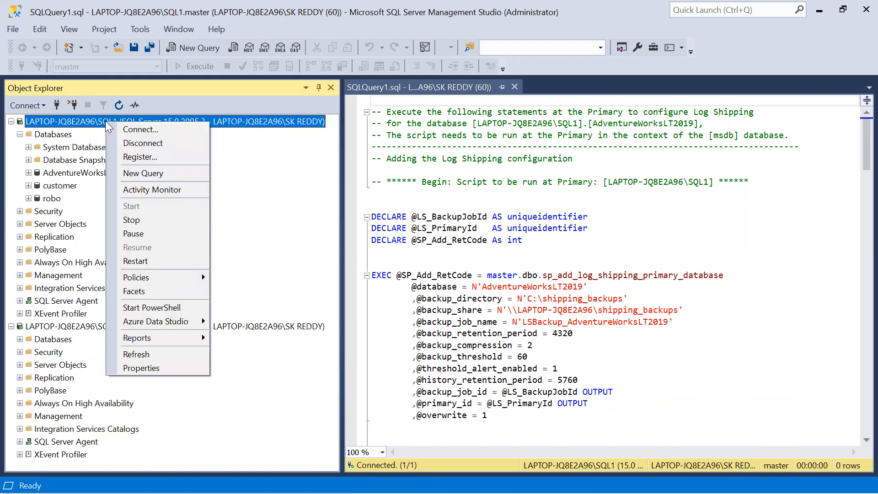
{"action": "left_click", "coordinate": [155, 365]}
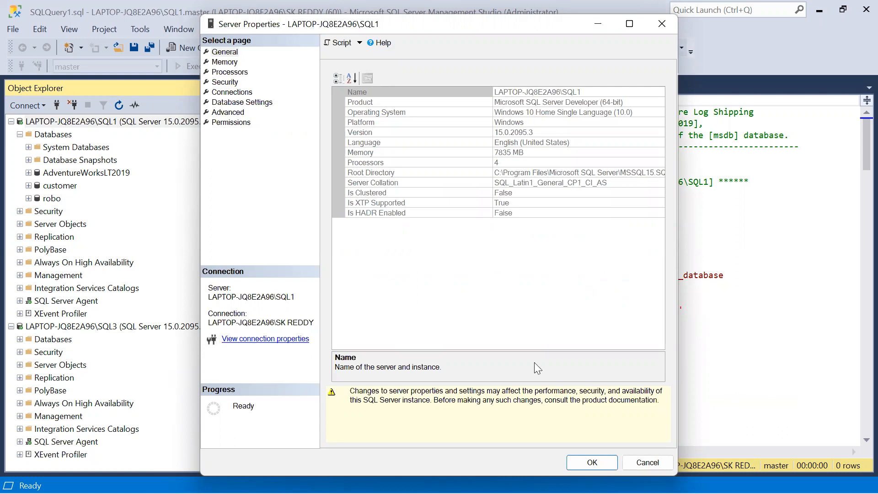
{"action": "left_click", "coordinate": [648, 458]}
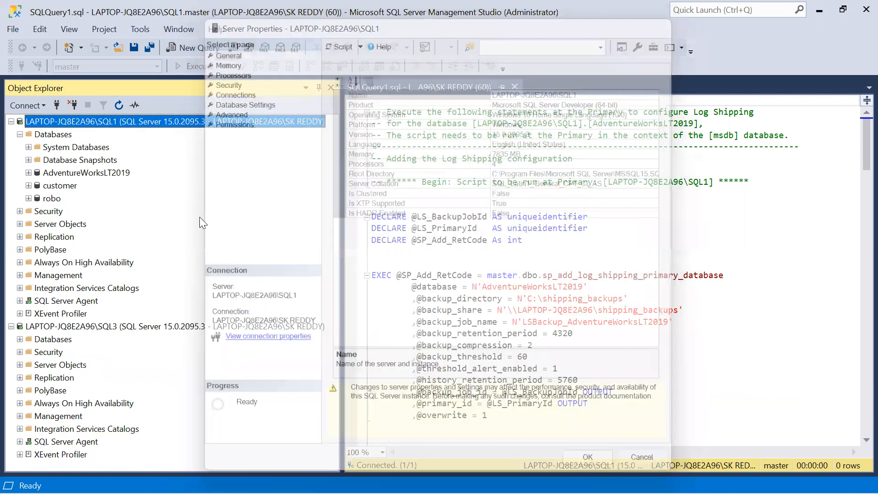
Step: Run the Transaction Log Shipping Status standard report for the SQL1 server, examine its backup, copy and restore columns, and close it
{"action": "right_click", "coordinate": [145, 120]}
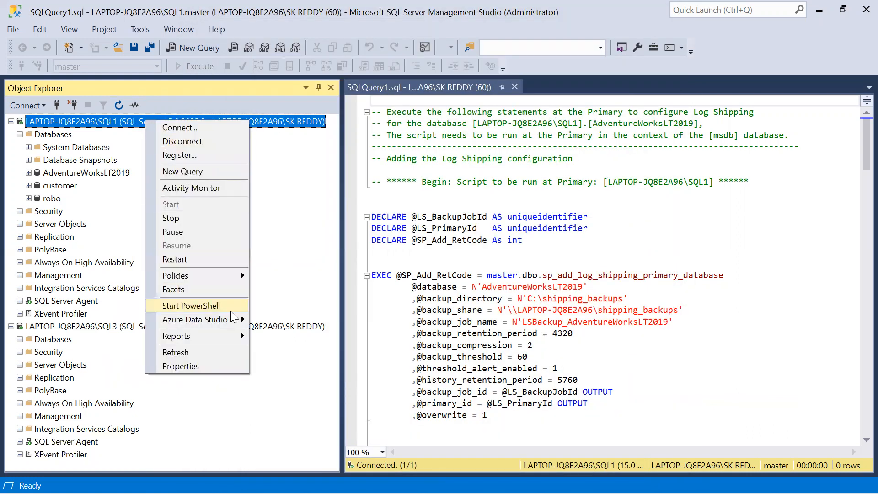
{"action": "mouse_move", "coordinate": [240, 337]}
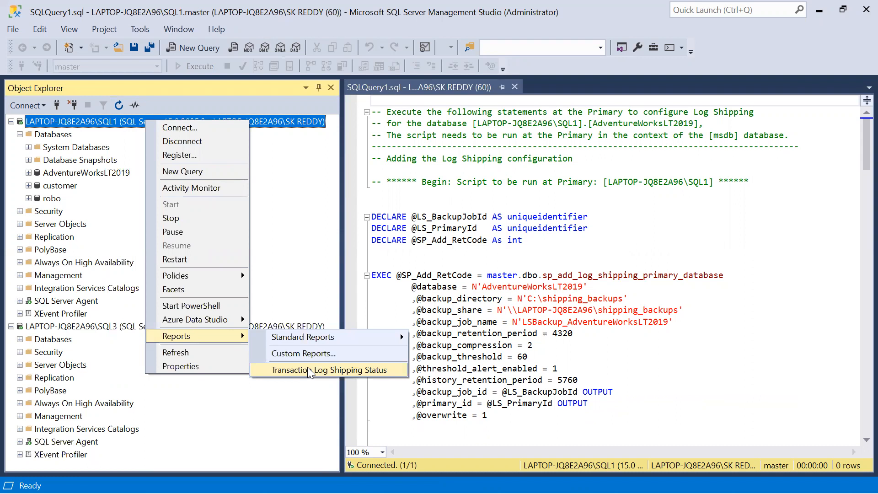
{"action": "mouse_move", "coordinate": [333, 334]}
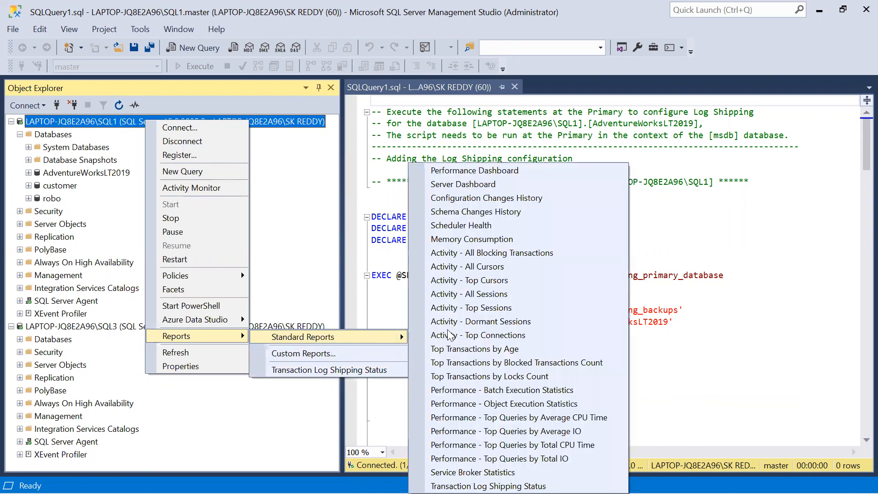
{"action": "left_click", "coordinate": [514, 486]}
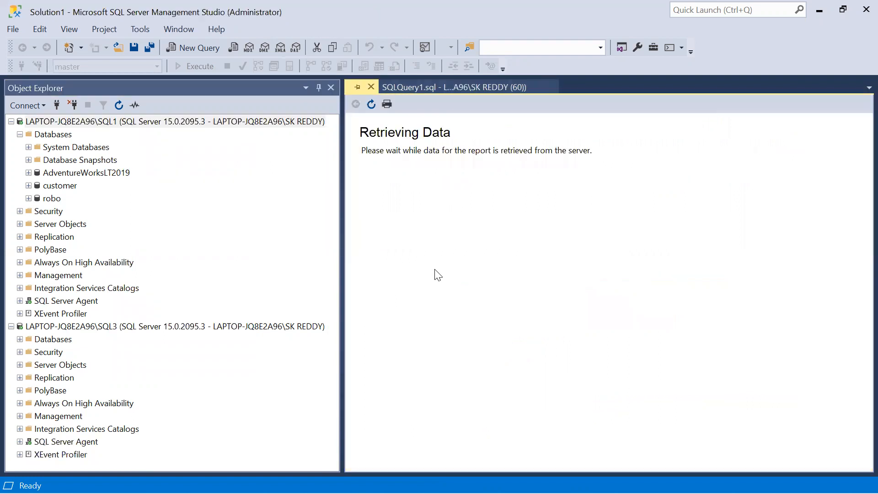
{"action": "left_click", "coordinate": [316, 90]}
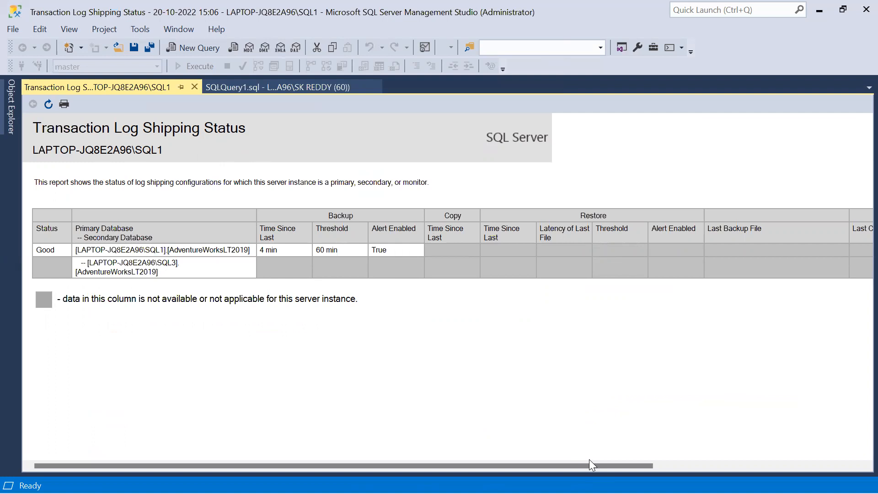
{"action": "left_click_drag", "start_coordinate": [591, 466], "coordinate": [304, 437]}
{"action": "left_click", "coordinate": [195, 87]}
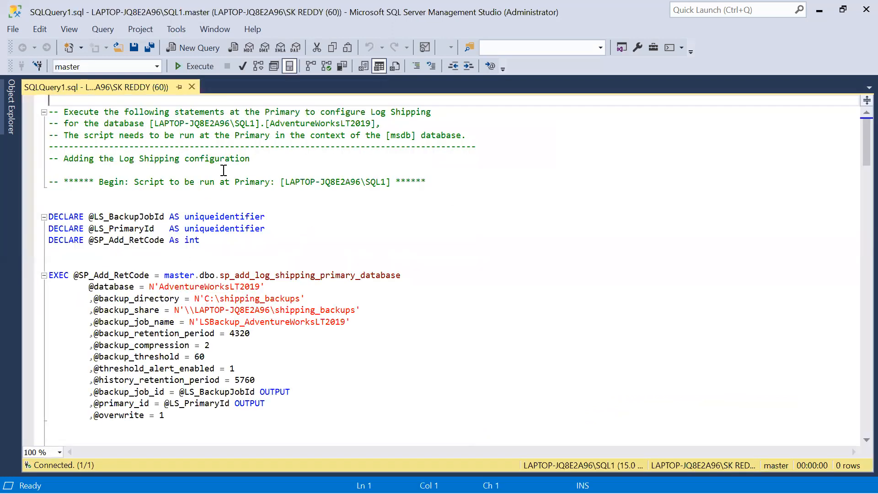
Step: Read through the generated log shipping script, covering the primary backup job and the secondary copy and restore job schedules
{"action": "scroll", "coordinate": [223, 170], "scroll_direction": "down", "scroll_amount": 2}
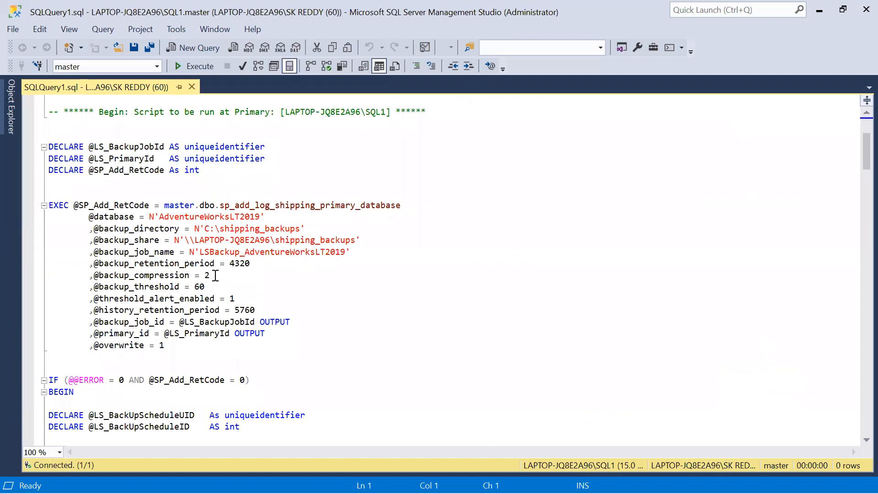
{"action": "scroll", "coordinate": [215, 275], "scroll_direction": "down", "scroll_amount": 4}
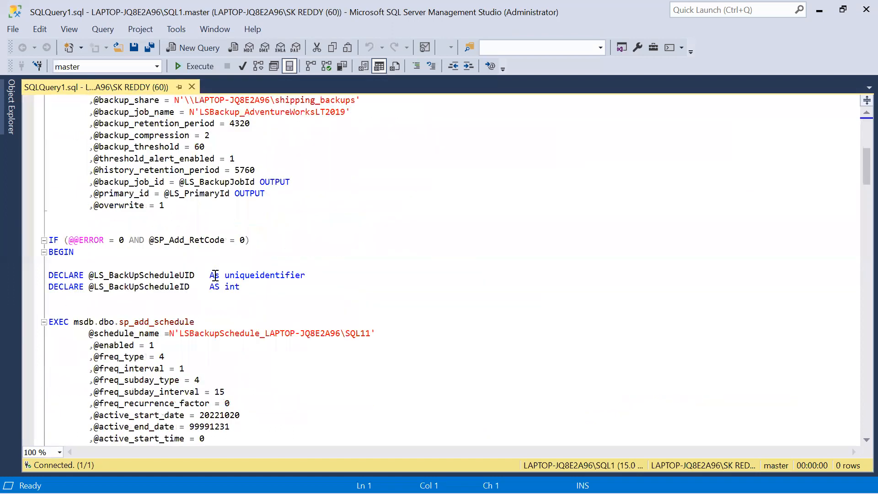
{"action": "scroll", "coordinate": [215, 276], "scroll_direction": "down", "scroll_amount": 9}
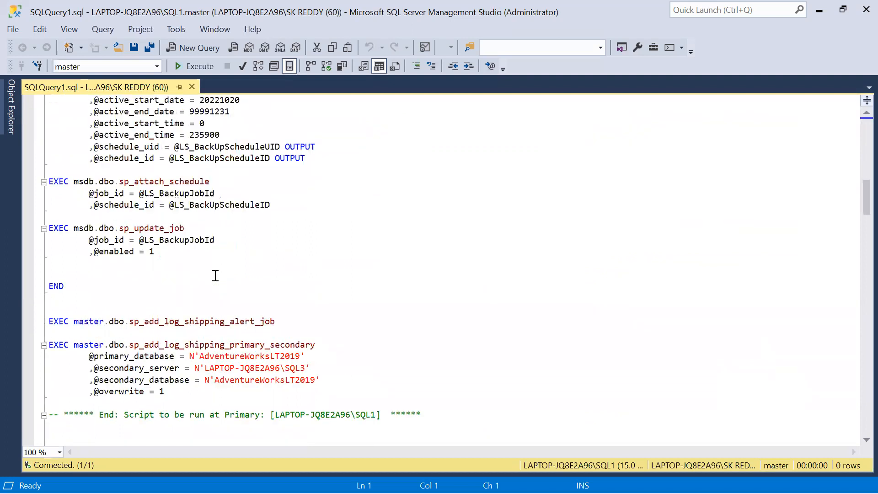
{"action": "scroll", "coordinate": [215, 276], "scroll_direction": "down", "scroll_amount": 15}
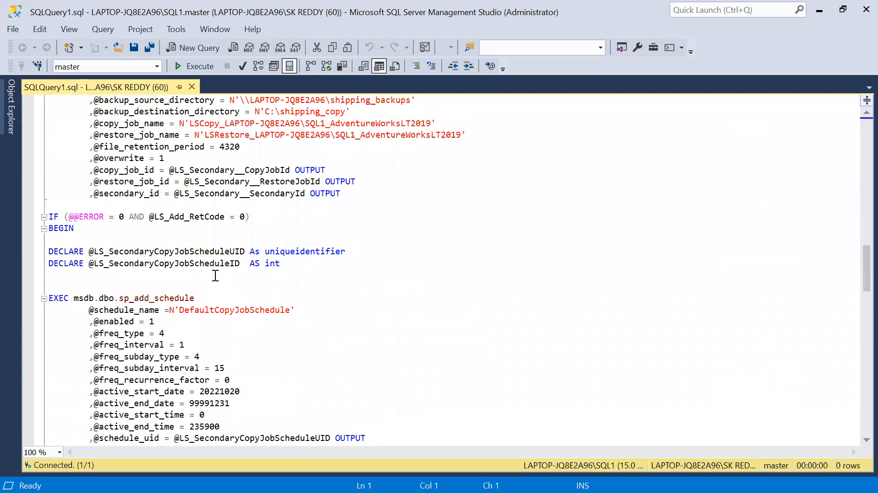
{"action": "scroll", "coordinate": [216, 276], "scroll_direction": "down", "scroll_amount": 7}
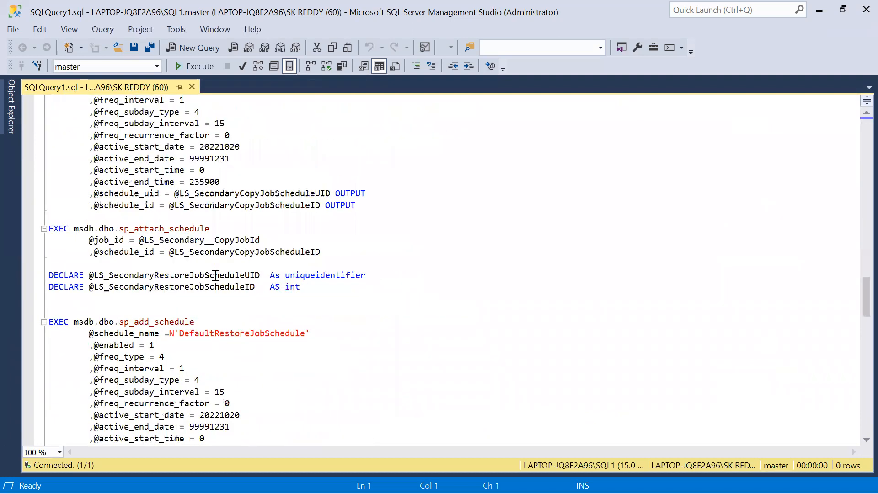
Step: Expand the databases on the SQL3 server and try to open the contents of its AdventureWorksLT2019 database
{"action": "left_click", "coordinate": [12, 119]}
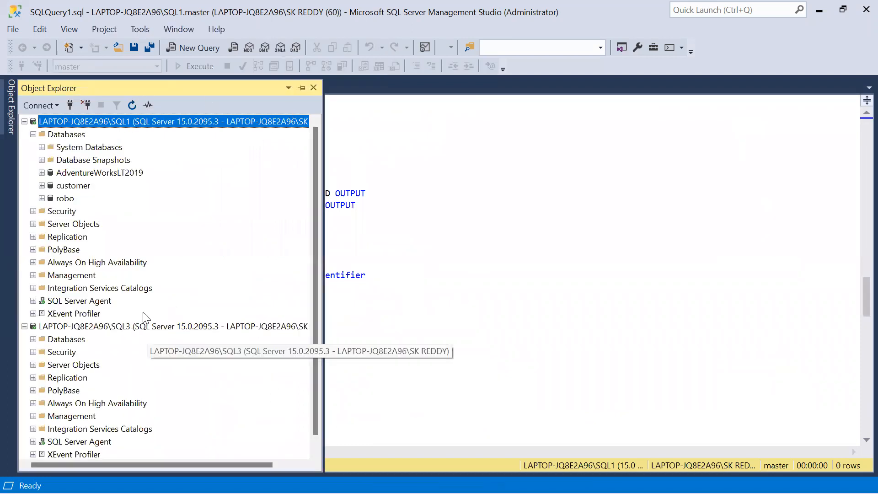
{"action": "left_click", "coordinate": [52, 340]}
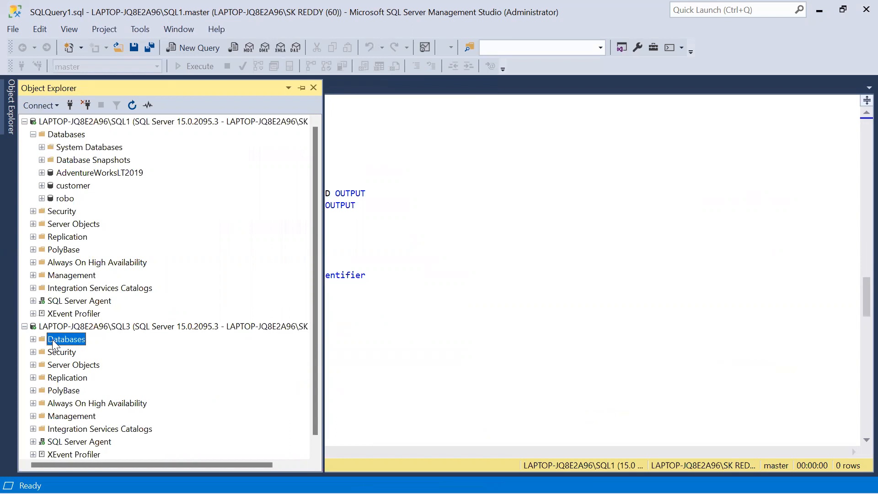
{"action": "left_click", "coordinate": [33, 339]}
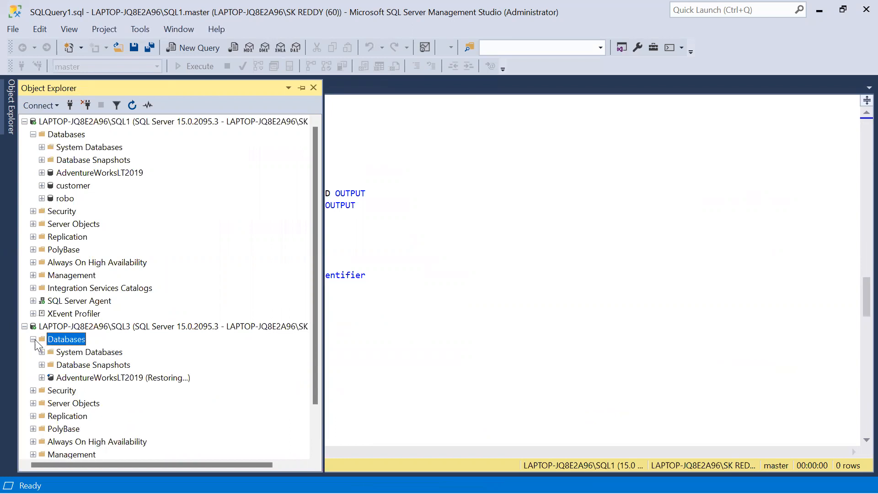
{"action": "left_click", "coordinate": [120, 380]}
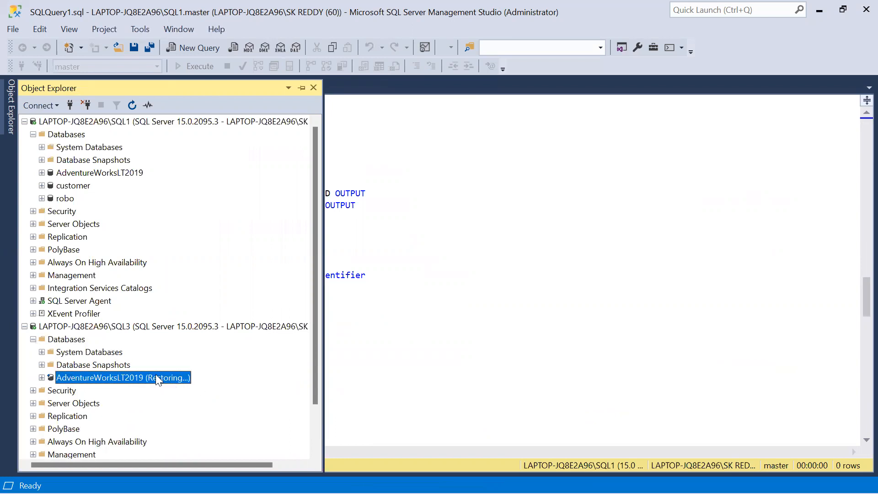
{"action": "left_click", "coordinate": [42, 378]}
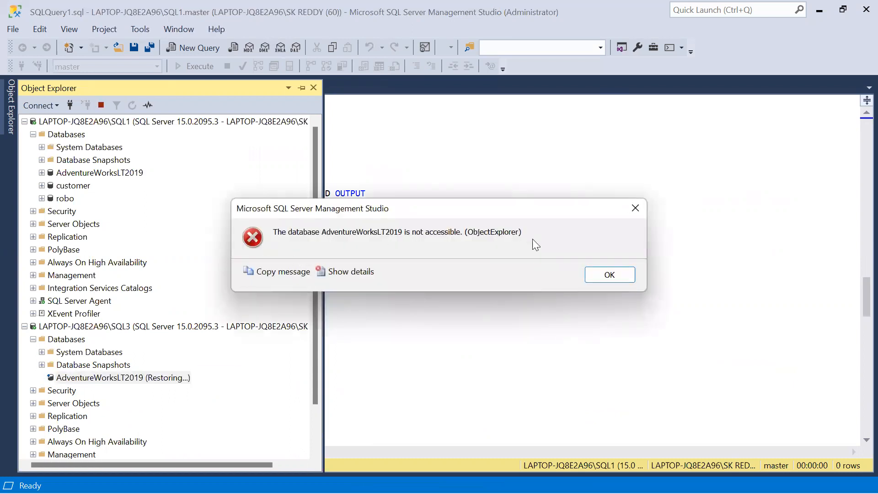
{"action": "left_click", "coordinate": [610, 274]}
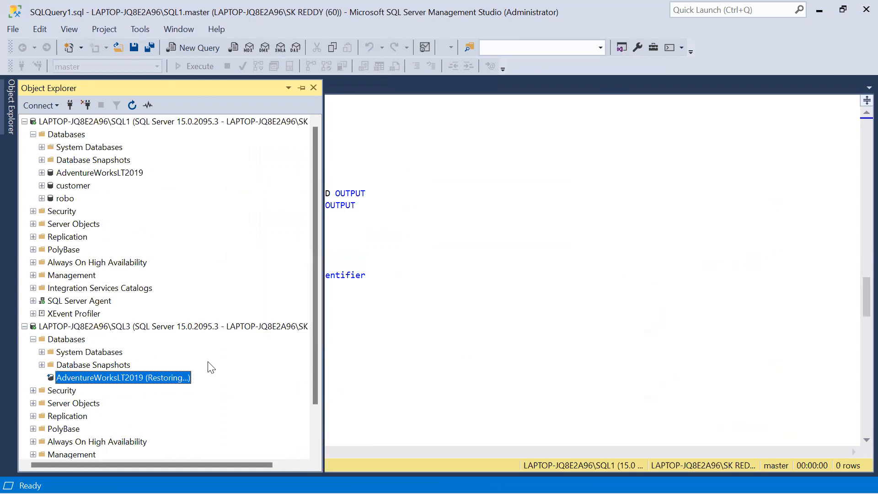
Step: Expand the SQL Server Agent jobs on SQL1 and examine the log shipping alert job and the LSBackup_AdventureWorksLT2019 job
{"action": "left_click", "coordinate": [32, 301]}
{"action": "left_click", "coordinate": [156, 121]}
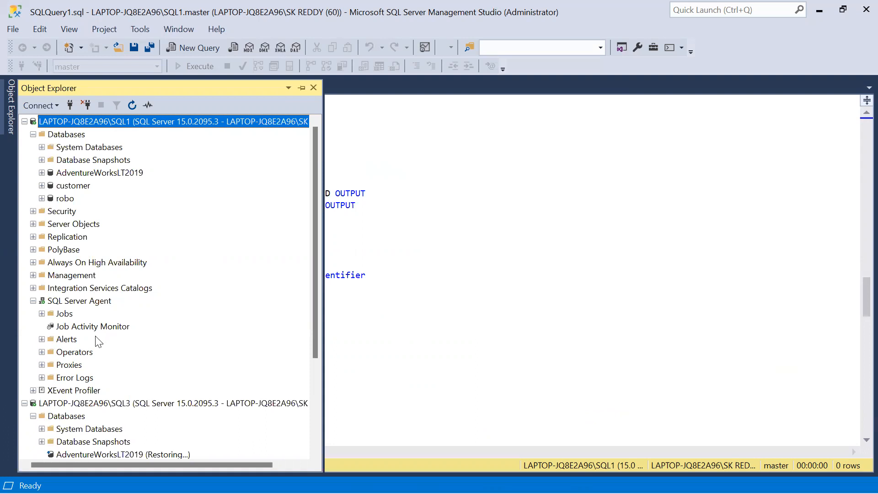
{"action": "left_click", "coordinate": [42, 314]}
{"action": "scroll", "coordinate": [156, 335], "scroll_direction": "down", "scroll_amount": 3}
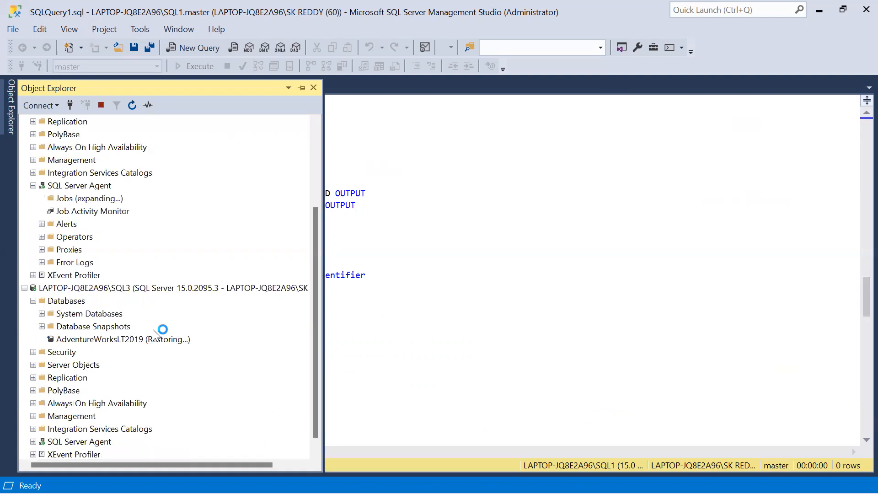
{"action": "scroll", "coordinate": [169, 170], "scroll_direction": "up", "scroll_amount": 3}
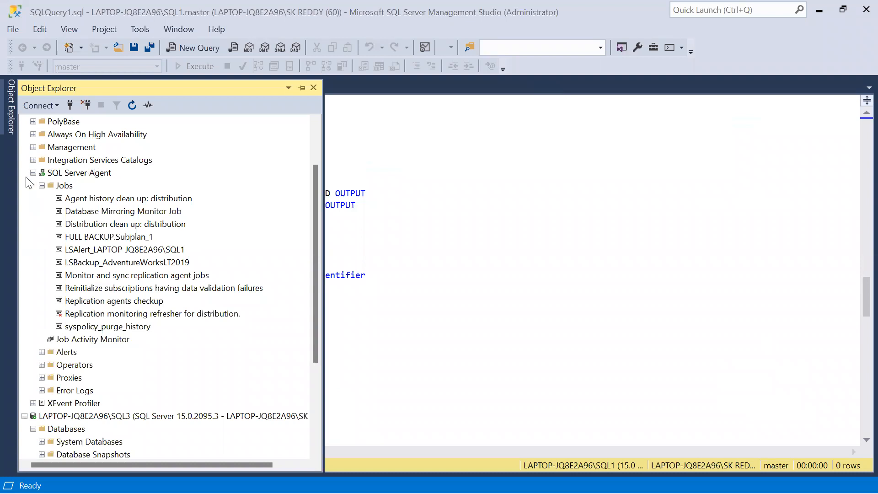
{"action": "left_click", "coordinate": [91, 250]}
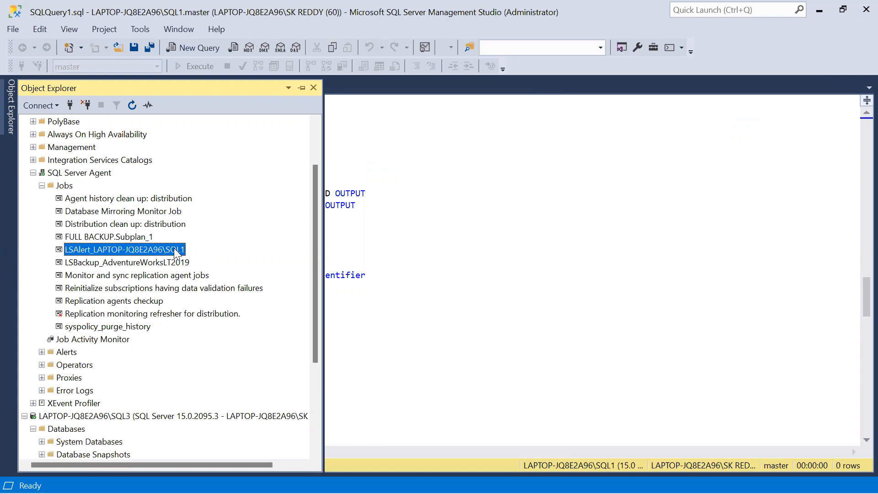
{"action": "left_click", "coordinate": [75, 263]}
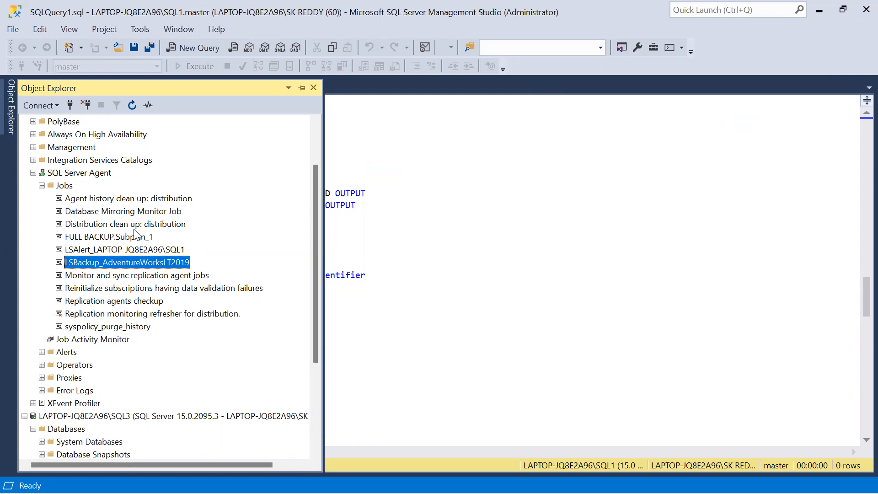
{"action": "left_click", "coordinate": [99, 237]}
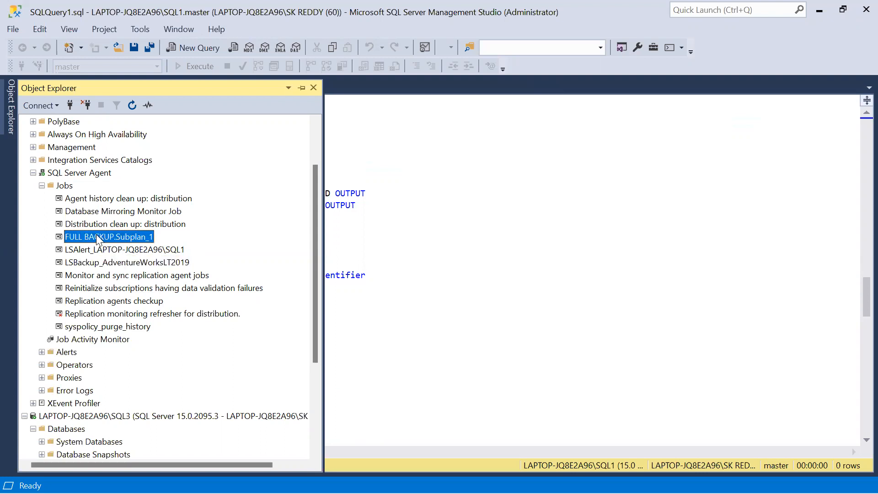
{"action": "left_click", "coordinate": [100, 250]}
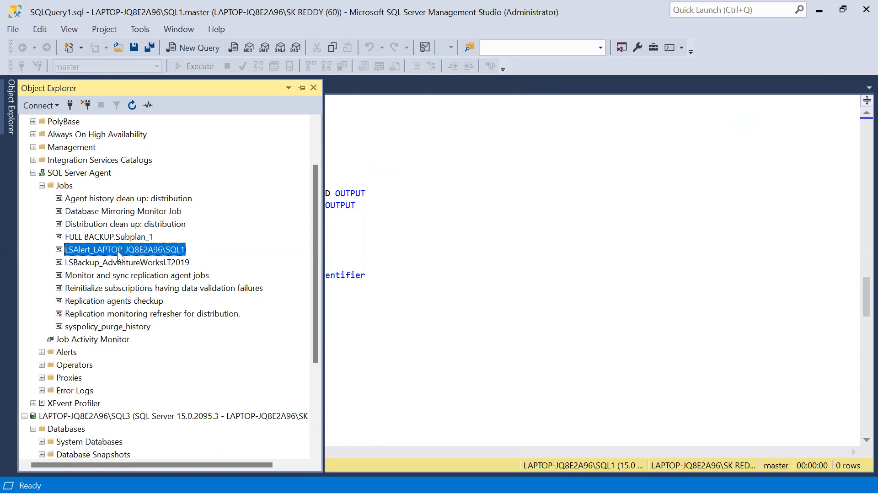
{"action": "left_click", "coordinate": [98, 263]}
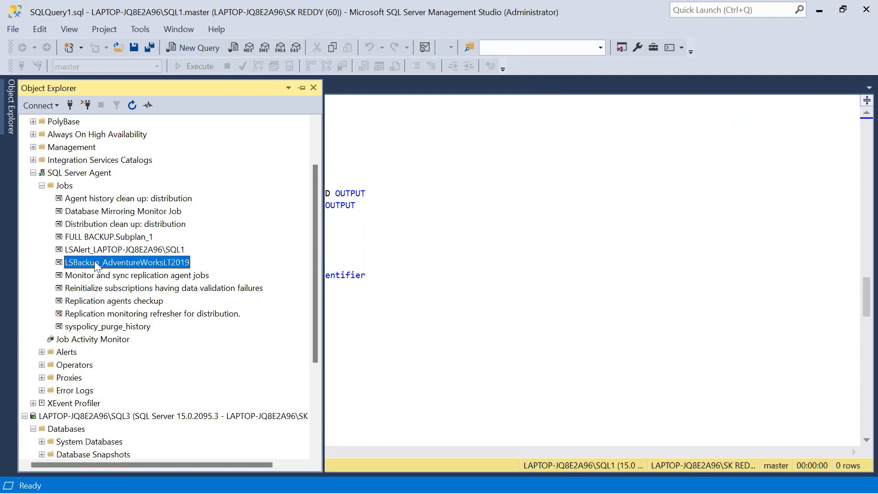
Step: Collapse the SQL1 agent node, expand the SQL Server Agent jobs on SQL3, and examine its log shipping alert, copy and restore jobs
{"action": "left_click", "coordinate": [33, 173]}
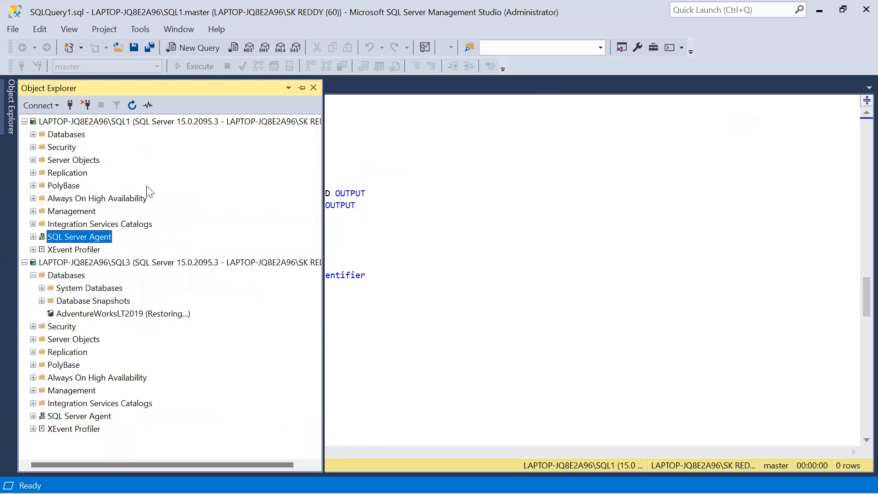
{"action": "left_click", "coordinate": [127, 265]}
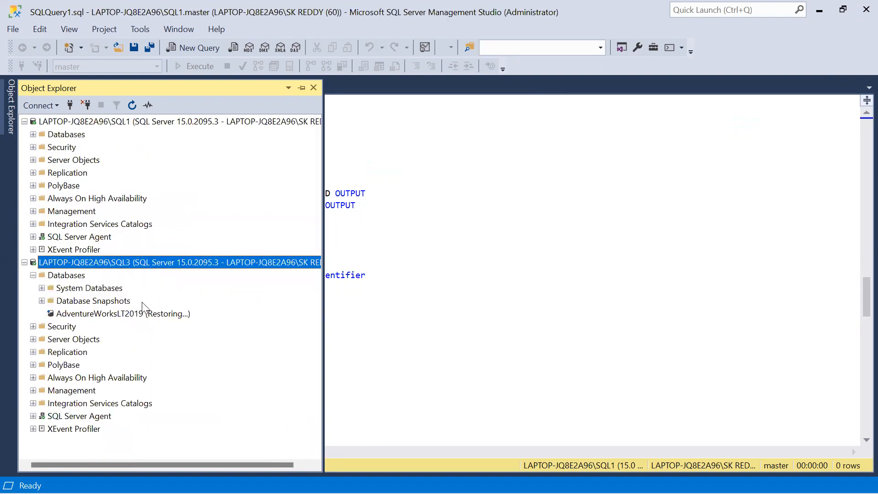
{"action": "left_click", "coordinate": [33, 416]}
{"action": "left_click", "coordinate": [42, 377]}
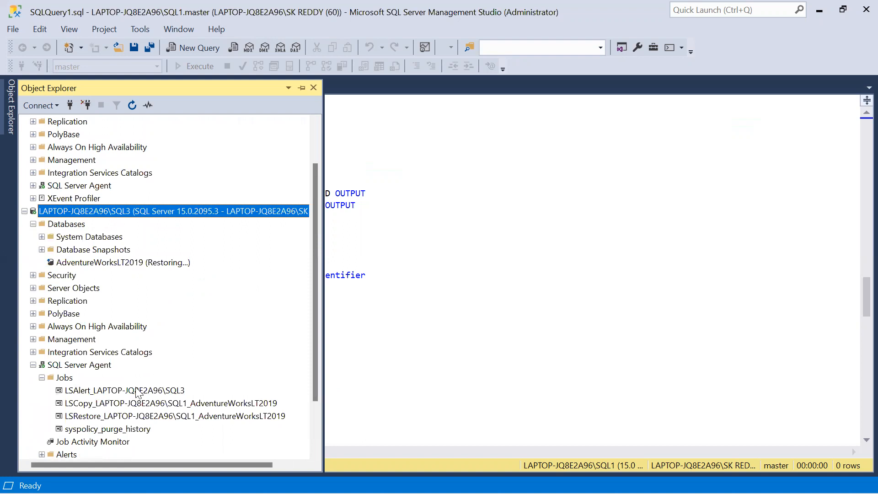
{"action": "left_click", "coordinate": [108, 392]}
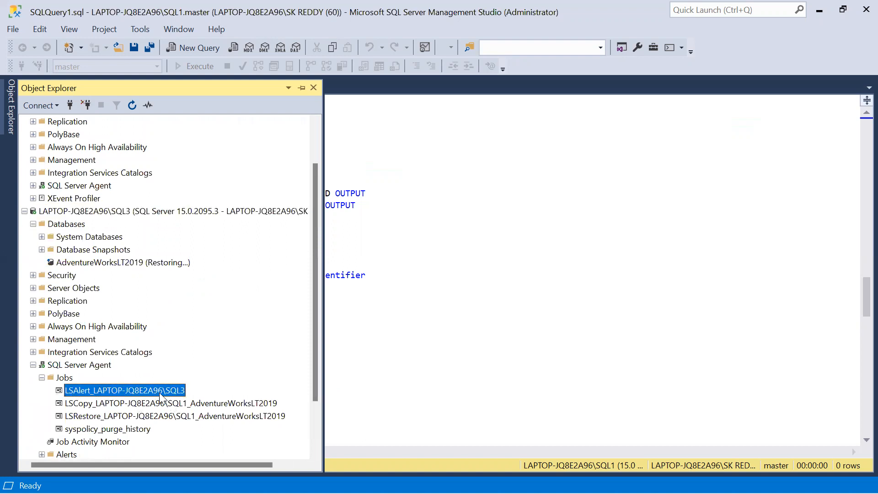
{"action": "left_click", "coordinate": [91, 405]}
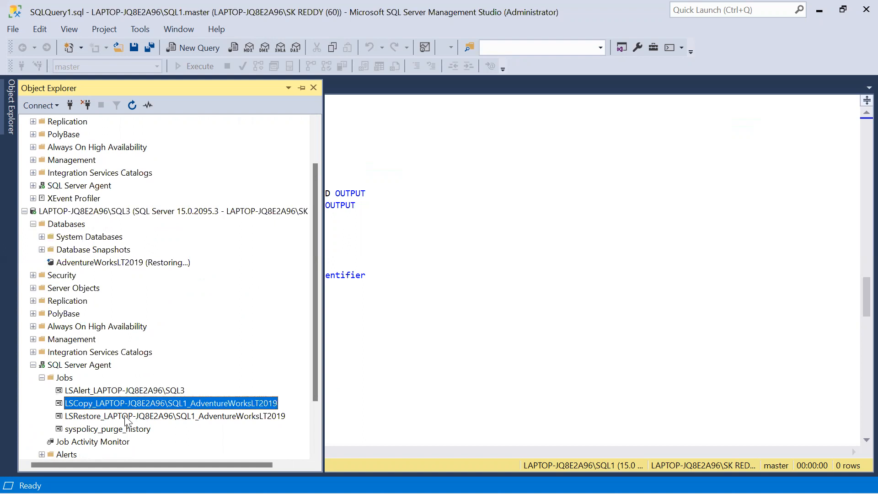
{"action": "left_click", "coordinate": [92, 418]}
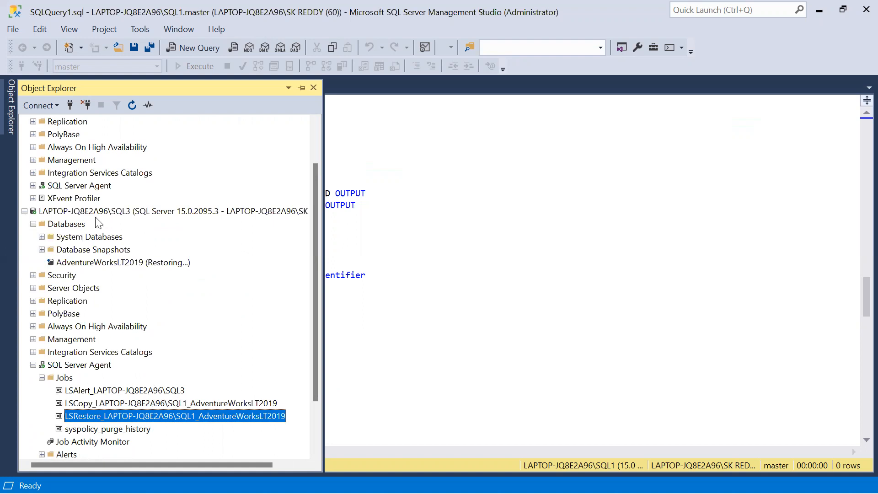
{"action": "left_click", "coordinate": [111, 210]}
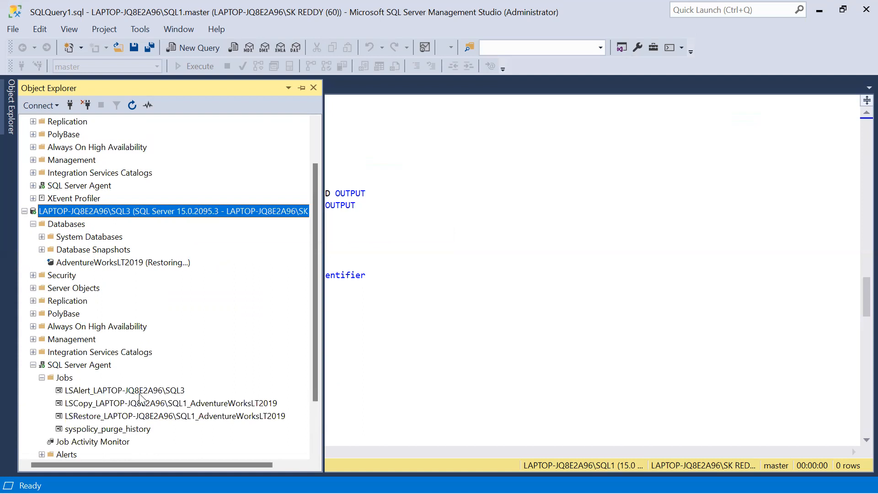
{"action": "key", "text": "l"}
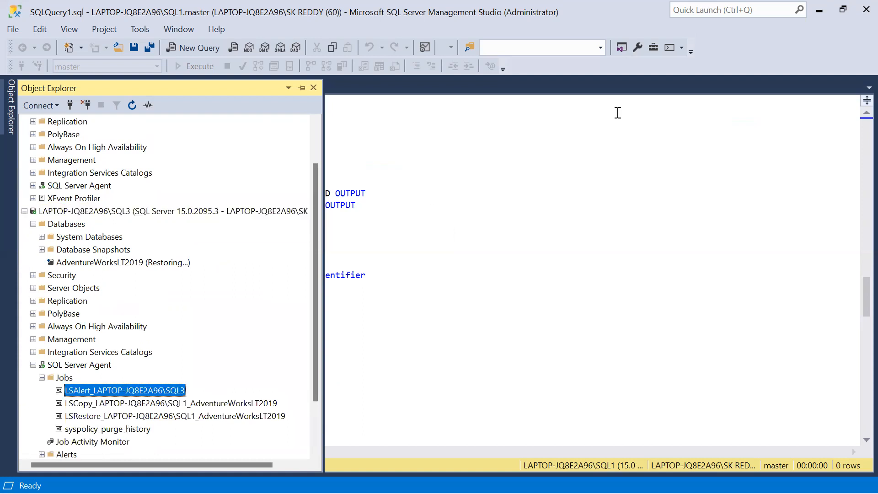